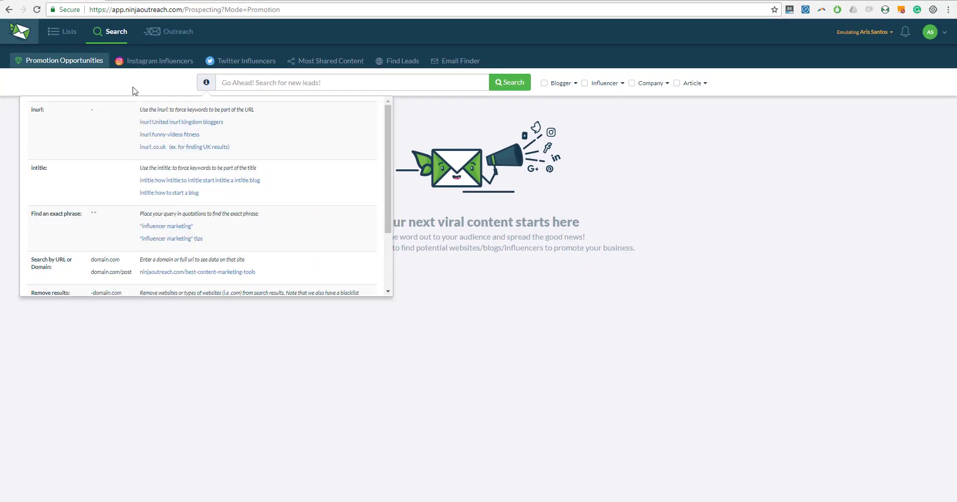
Dismiss the search-operator tips and search the promotion opportunities for "marketing"
click(320, 86)
click(132, 91)
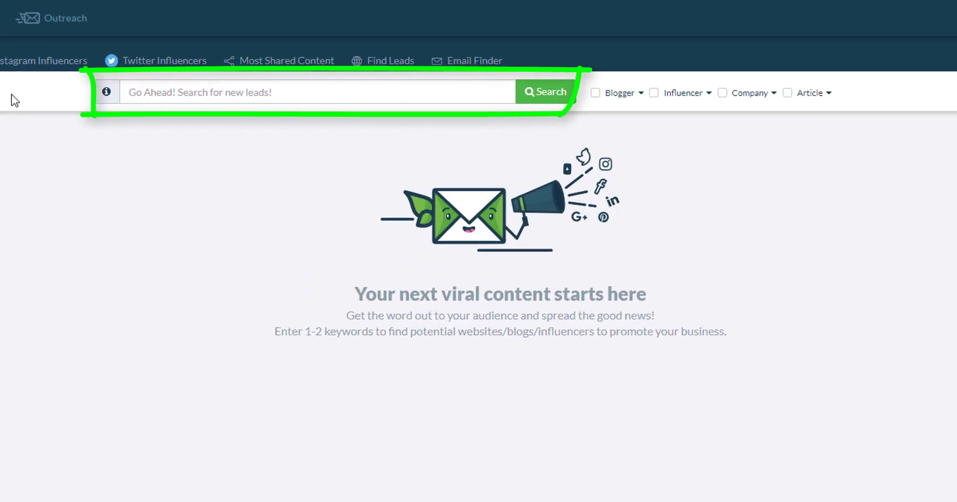
click(237, 100)
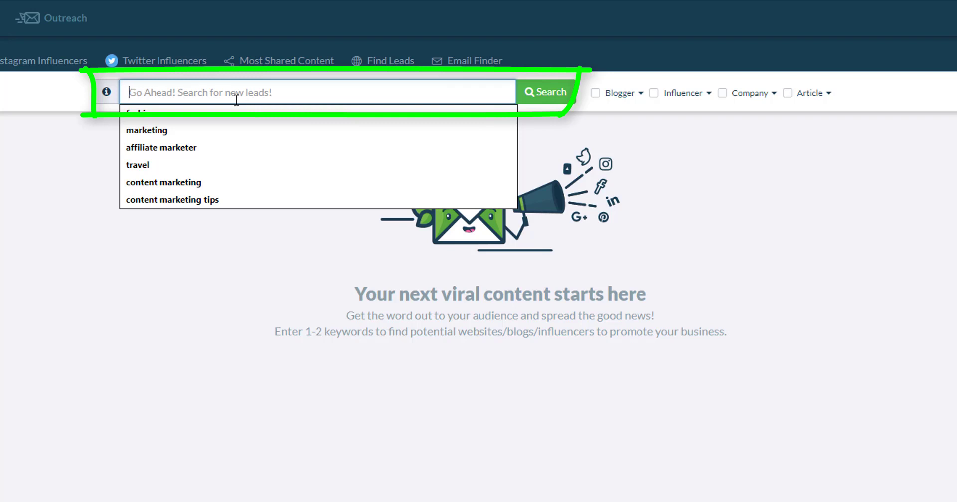
text(marketing)
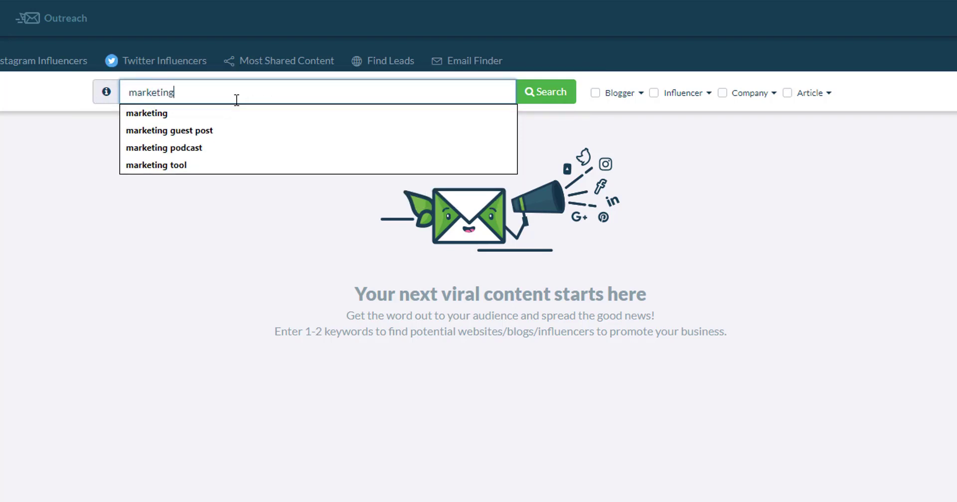
key(Return)
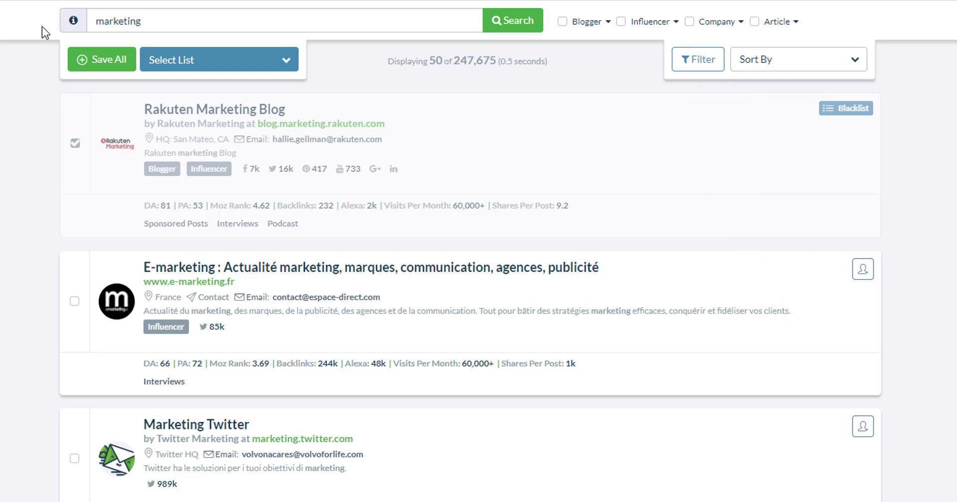
Filter the marketing results by the Guest Posts featured page and collapse the filter options
click(688, 59)
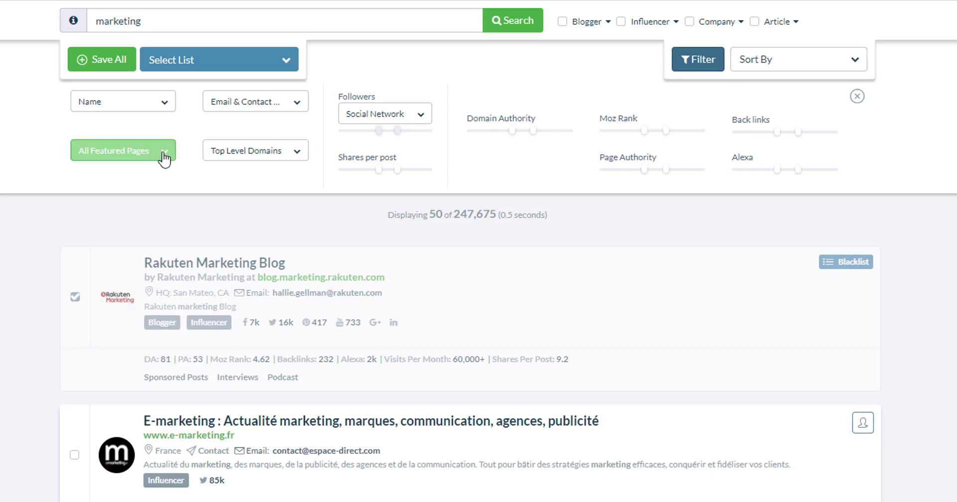
click(96, 154)
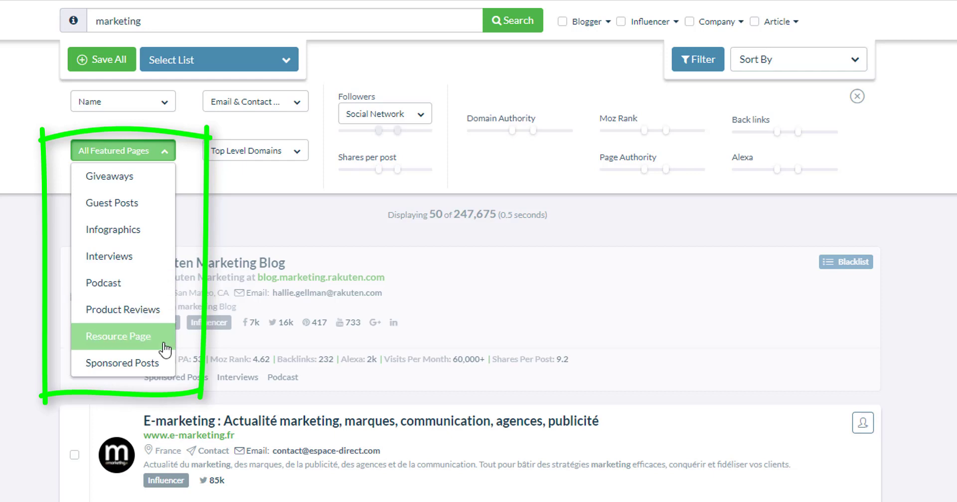
click(135, 203)
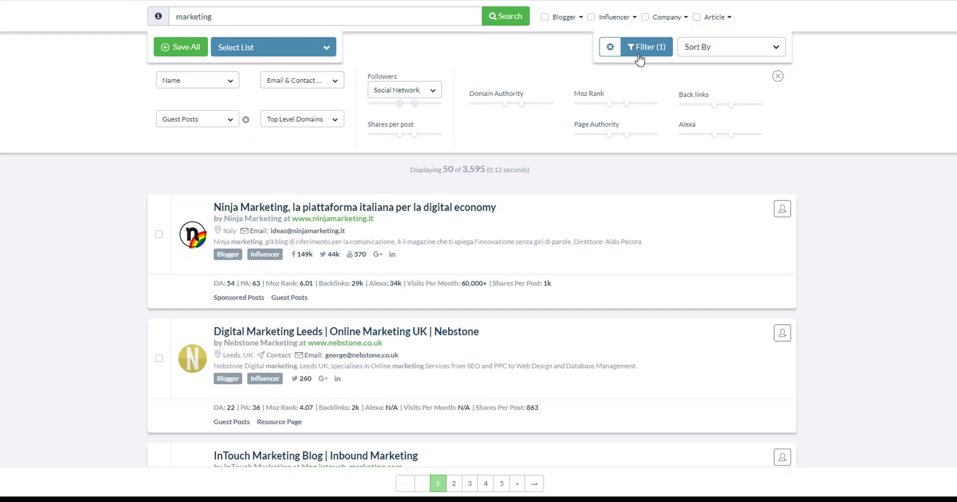
click(691, 60)
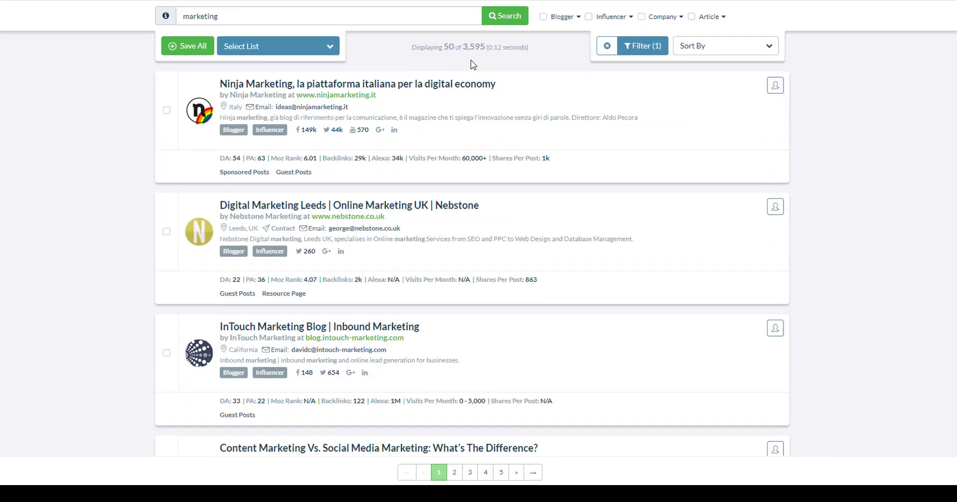
Look over the guest-post leads and the options for saving them all, leaving without saving
scroll(316, 248, down, 4)
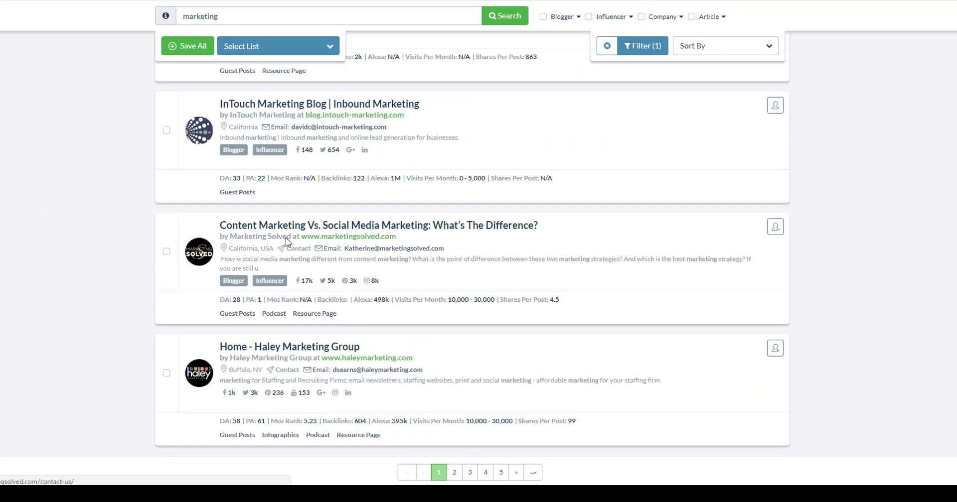
scroll(237, 212, down, 2)
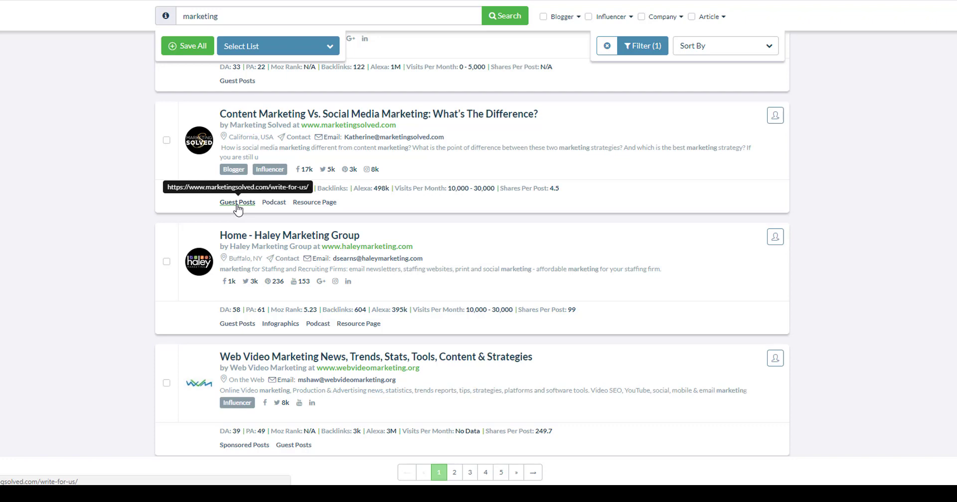
click(187, 47)
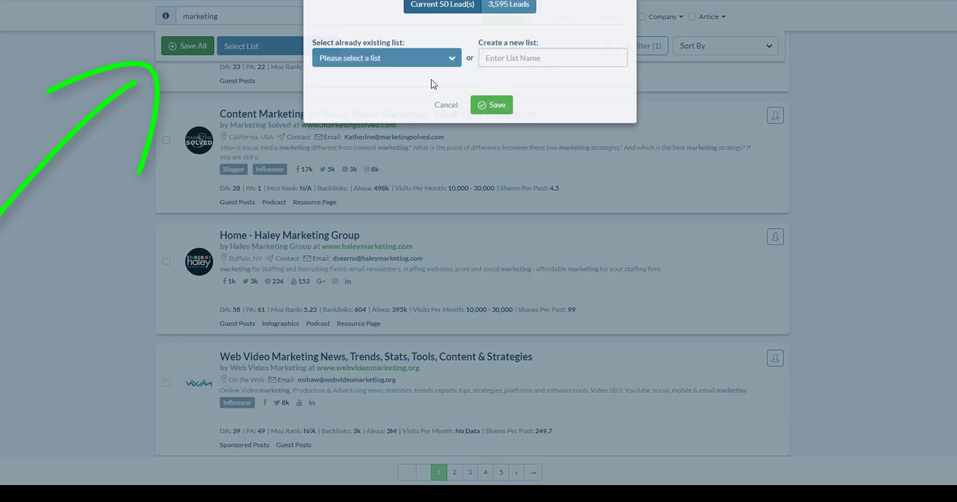
click(439, 123)
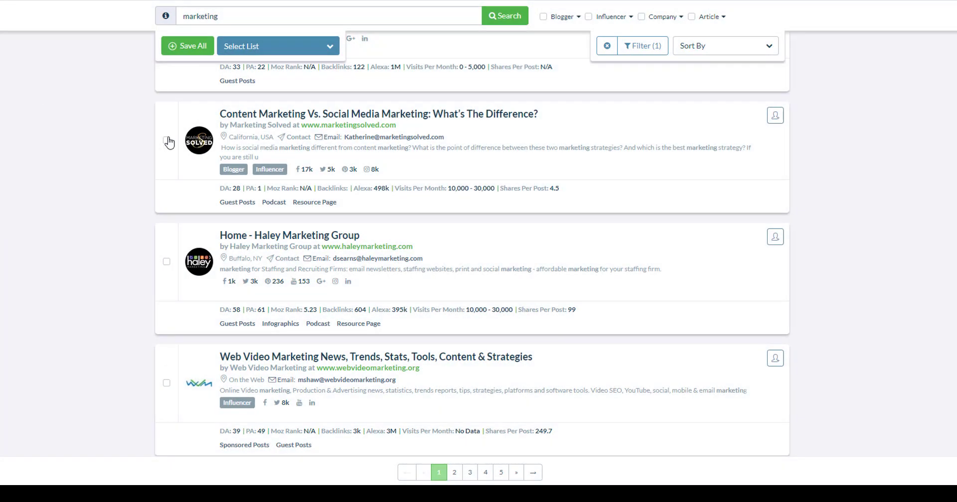
Select the eight consecutive leads from the Marketing Solved result through Malaysia Marketing Community No.1
click(168, 142)
click(160, 282)
scroll(163, 274, down, 4)
click(166, 195)
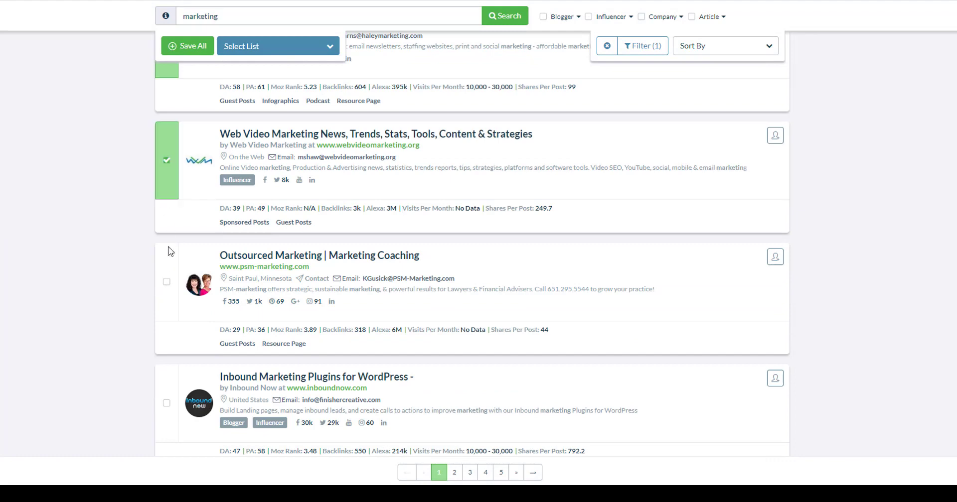
click(172, 266)
scroll(164, 305, down, 3)
click(170, 218)
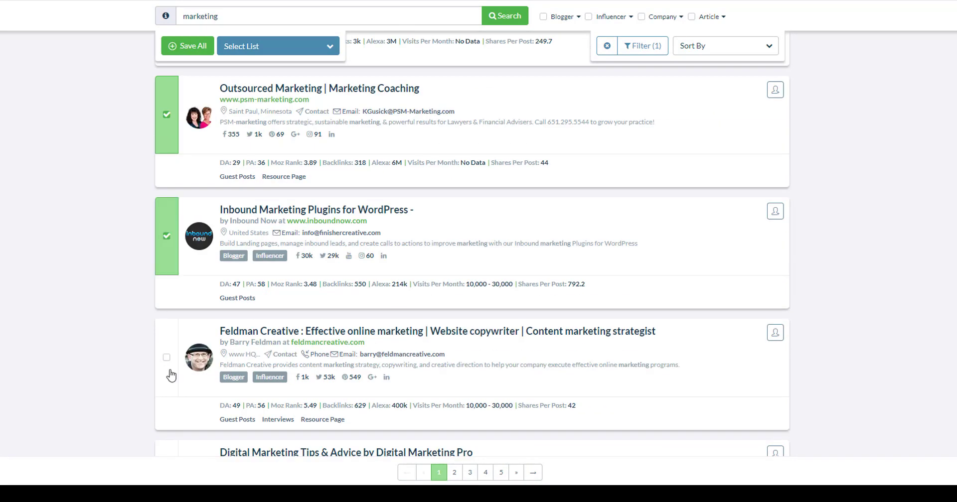
scroll(171, 376, down, 7)
click(167, 210)
click(166, 88)
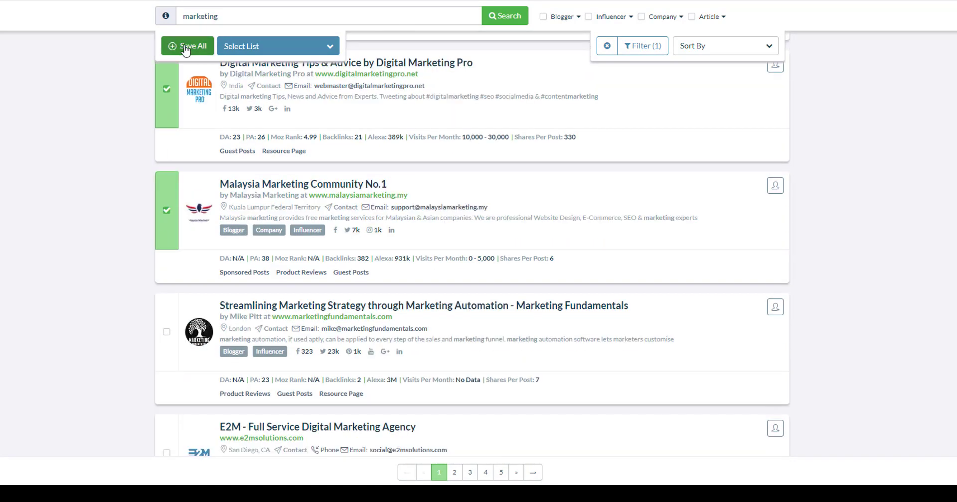
Save the leads with the "3,595 Leads" scope to a new list named "Guest post list"
click(186, 48)
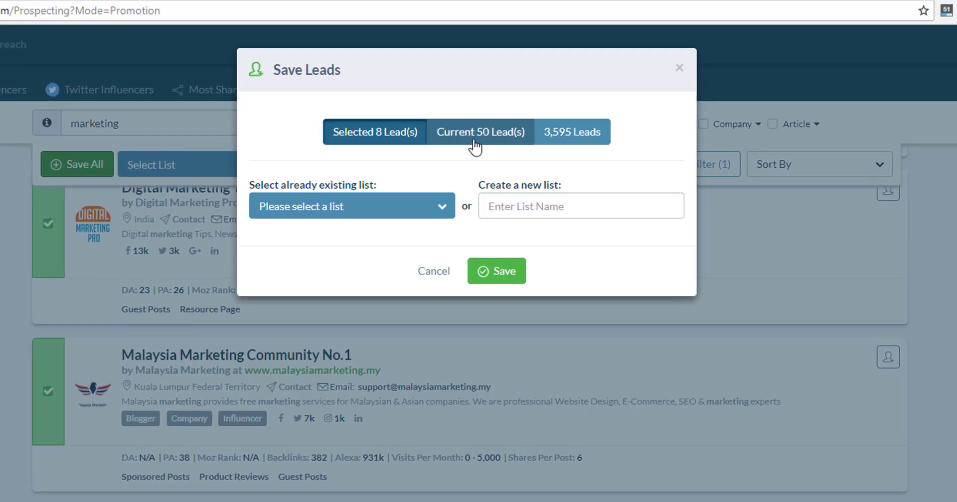
click(575, 139)
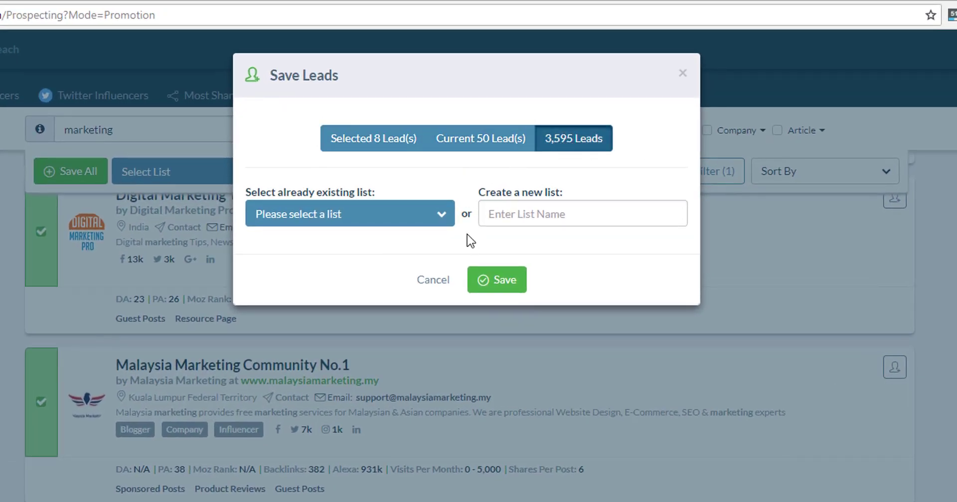
click(423, 216)
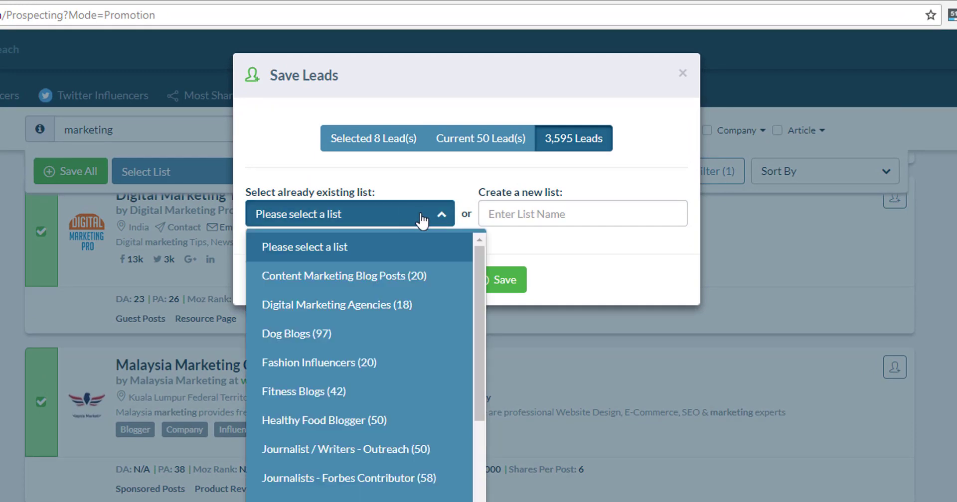
click(559, 216)
text(Guest p)
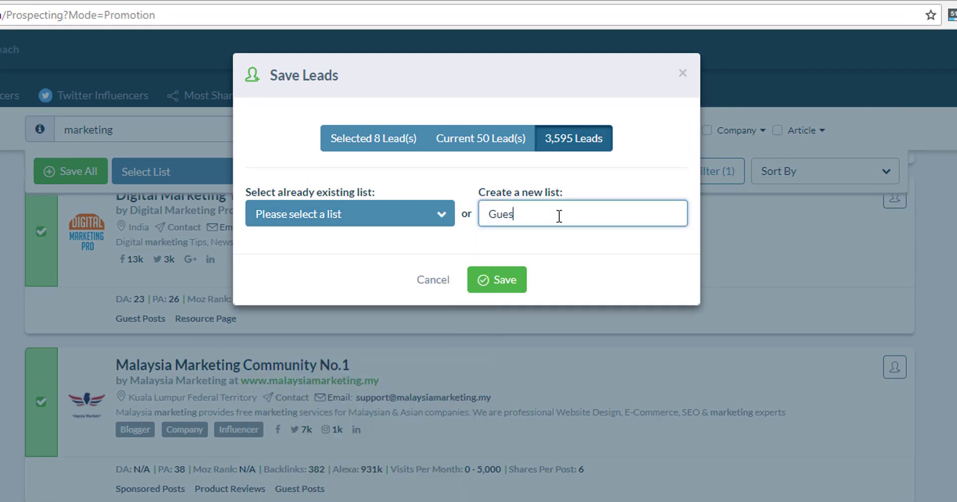
text(ost list)
click(508, 282)
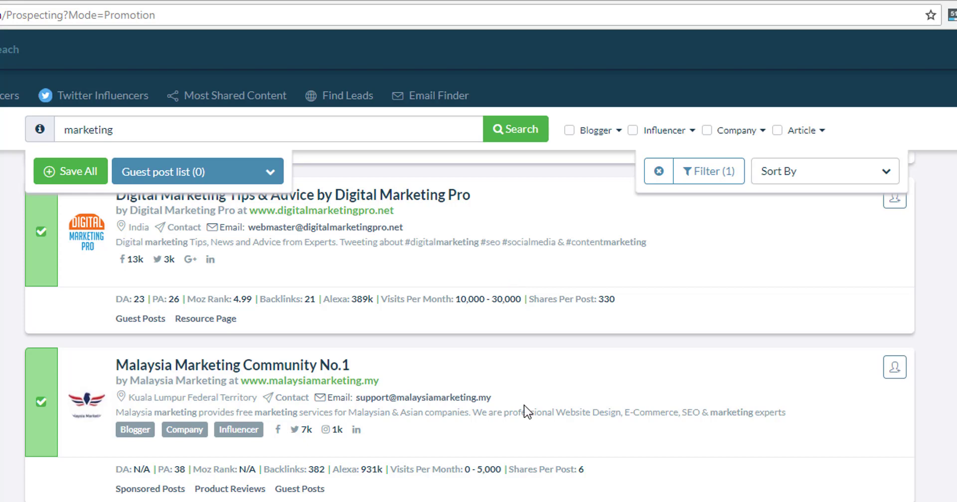
Change the featured-page filter on the marketing results to Product Reviews
scroll(523, 344, up, 10)
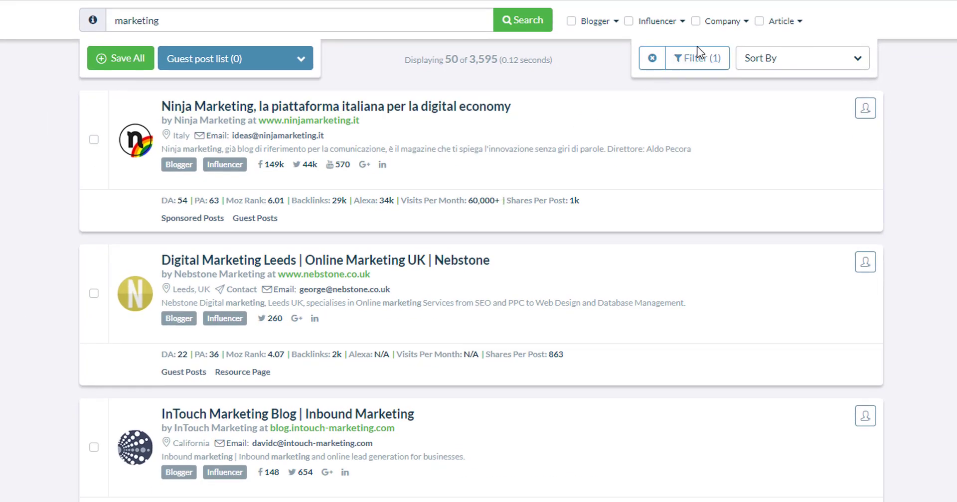
click(694, 61)
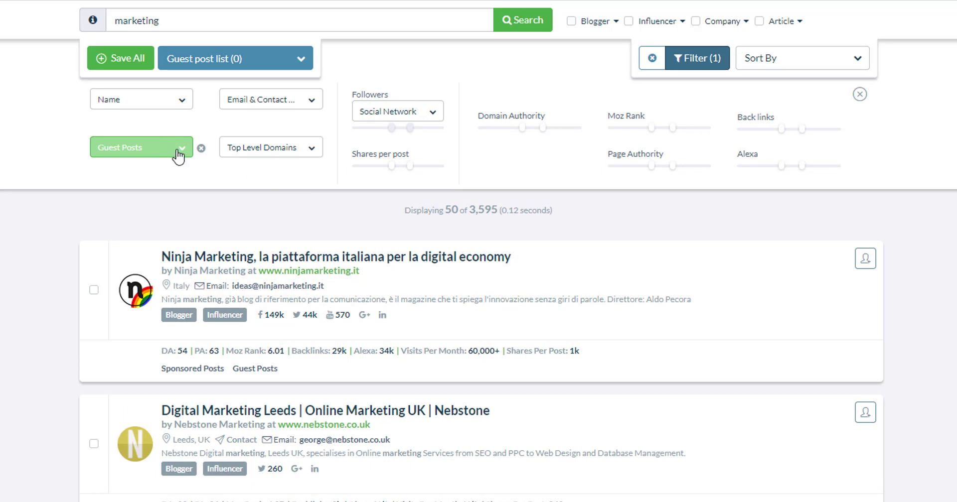
click(178, 152)
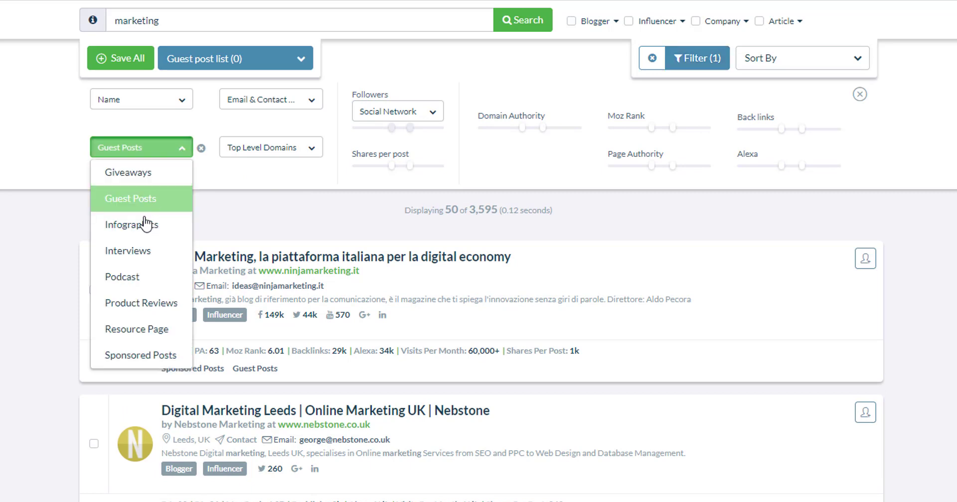
click(151, 319)
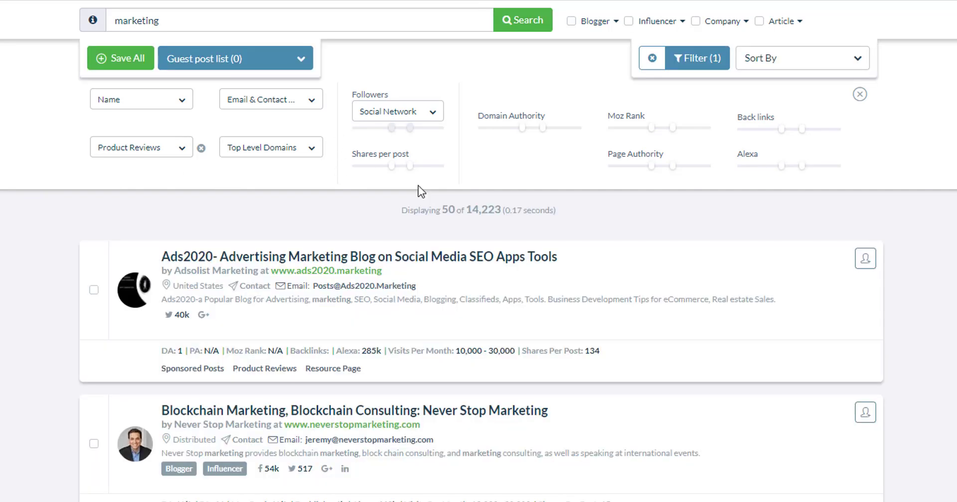
Look through the leads filtered by Product Reviews, checking their product review page links
scroll(422, 192, down, 10)
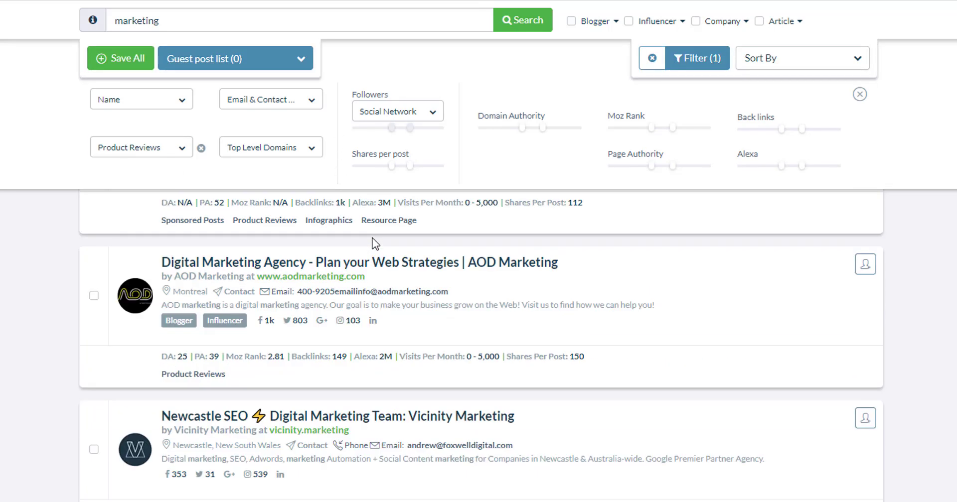
scroll(375, 245, down, 10)
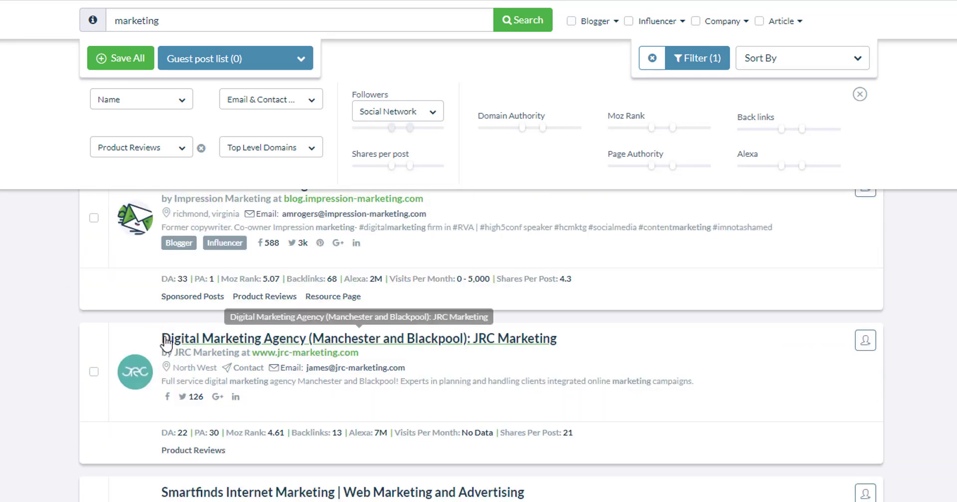
scroll(174, 329, down, 3)
scroll(169, 321, down, 5)
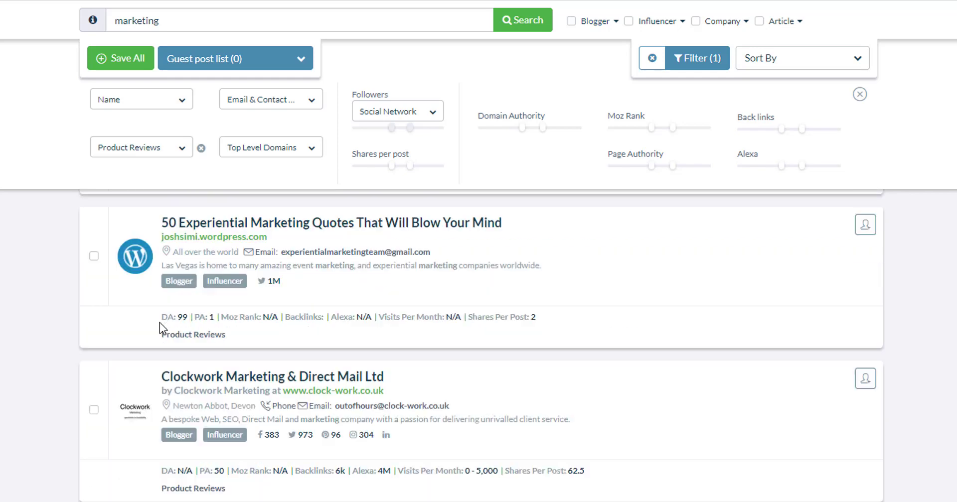
scroll(112, 332, down, 4)
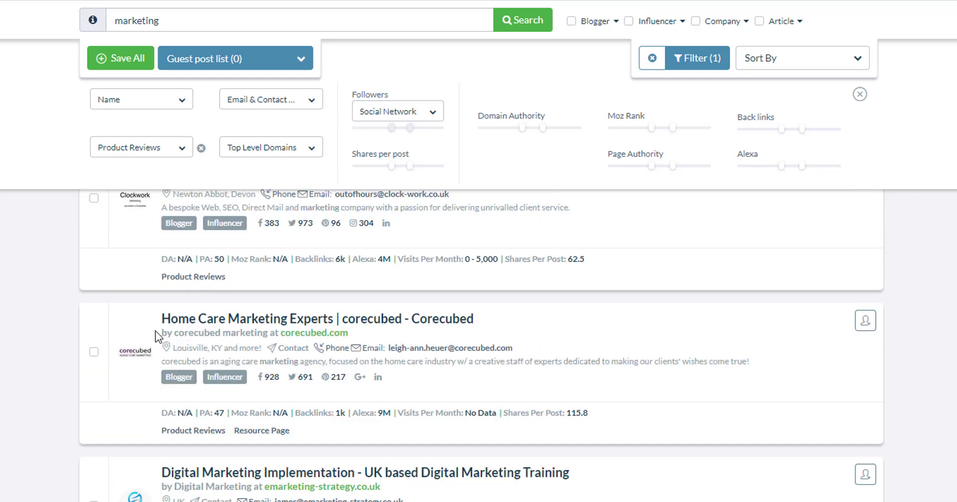
scroll(202, 294, down, 10)
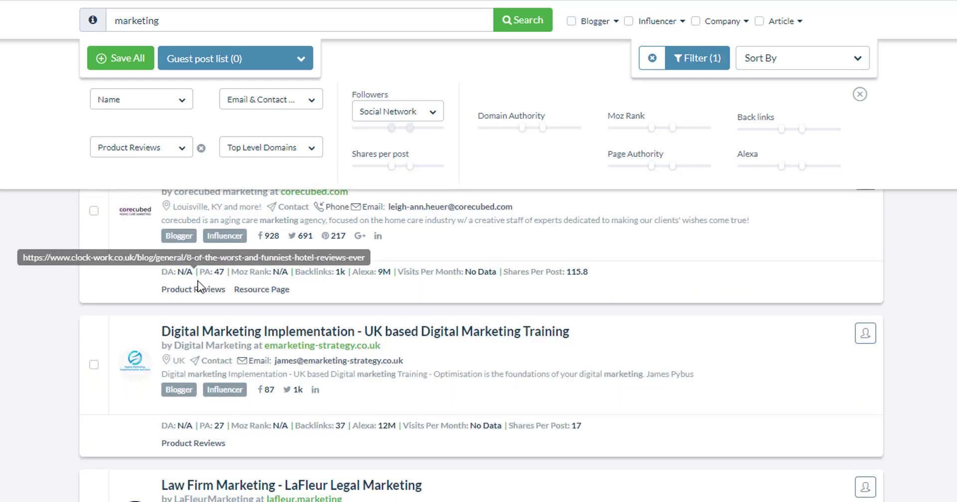
scroll(204, 298, down, 4)
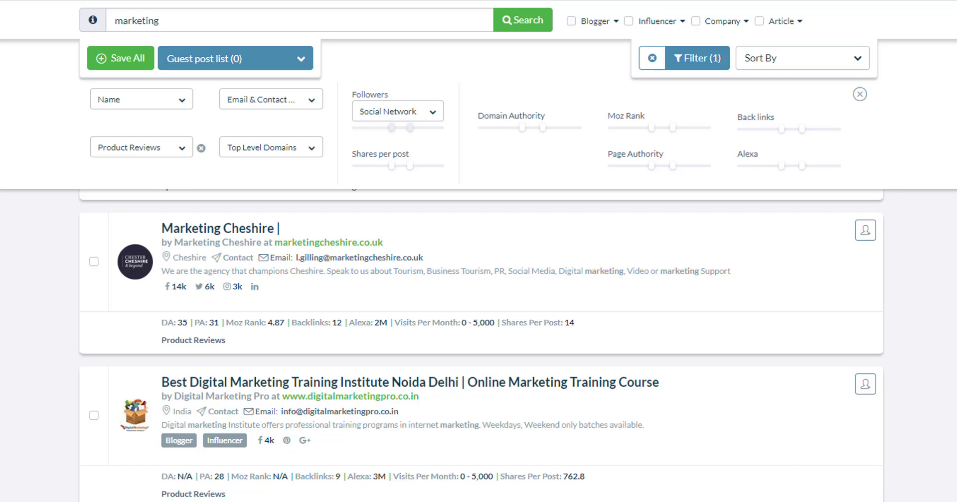
scroll(605, 223, down, 20)
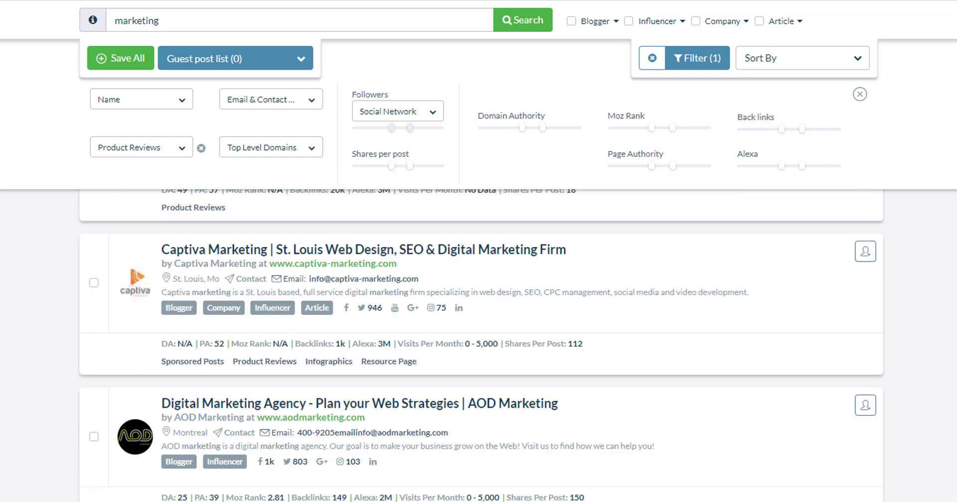
View the remaining featured-page filter options, such as Resource Page and Sponsored Posts, without picking one
click(697, 64)
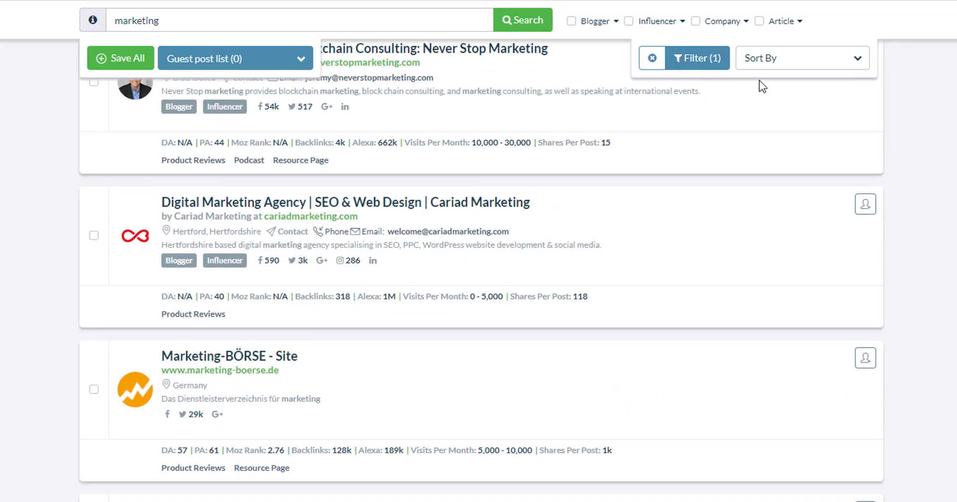
click(704, 68)
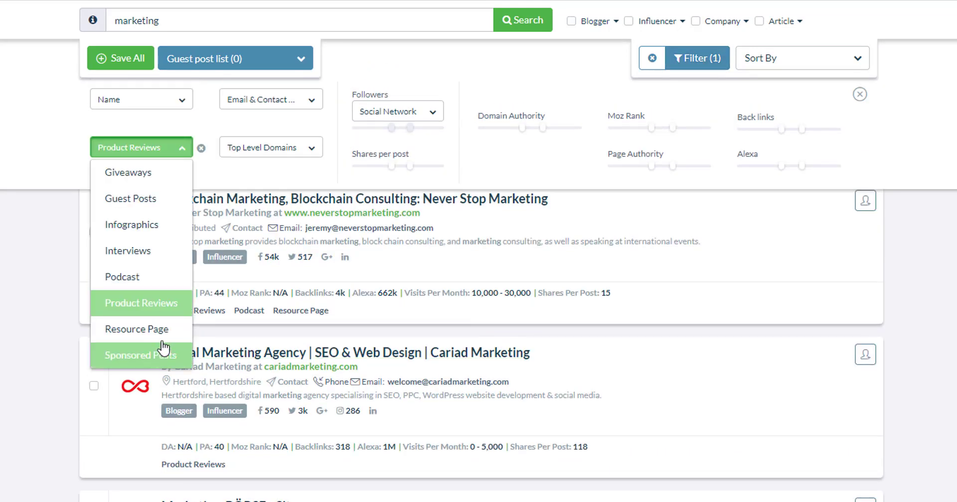
click(159, 340)
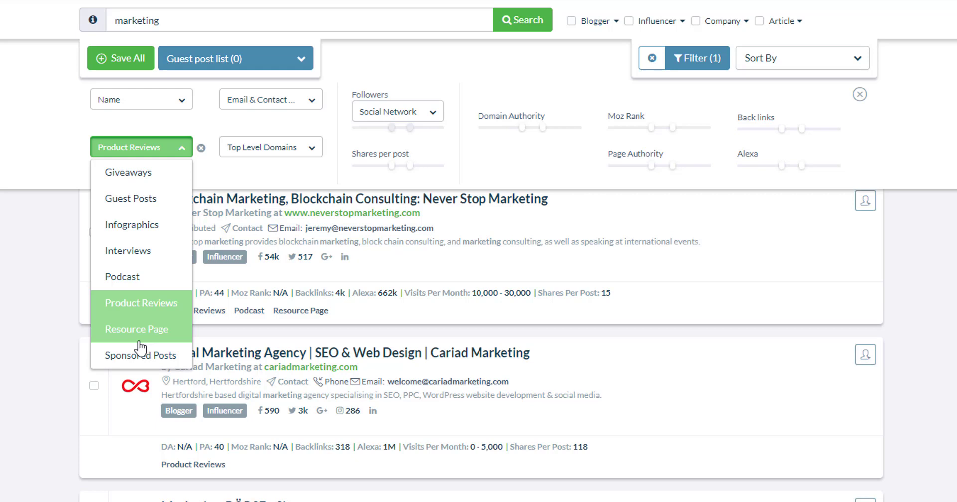
click(20, 248)
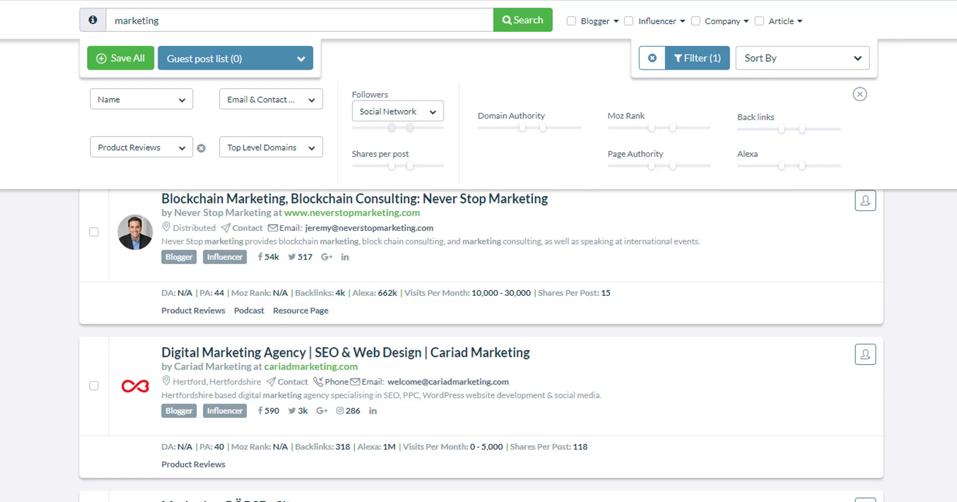
In a new browser tab, open google.com and search for marketing inurl:"write for us"
key(ctrl+t)
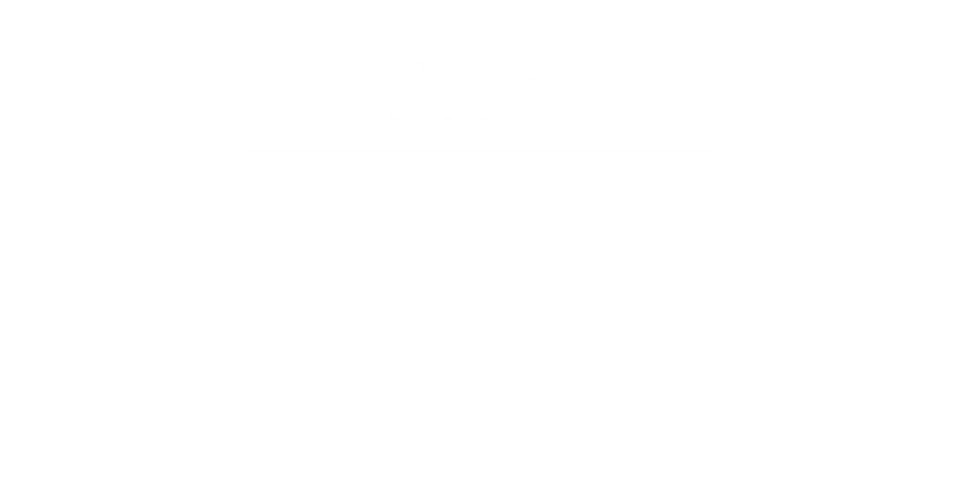
text(google.com)
key(Return)
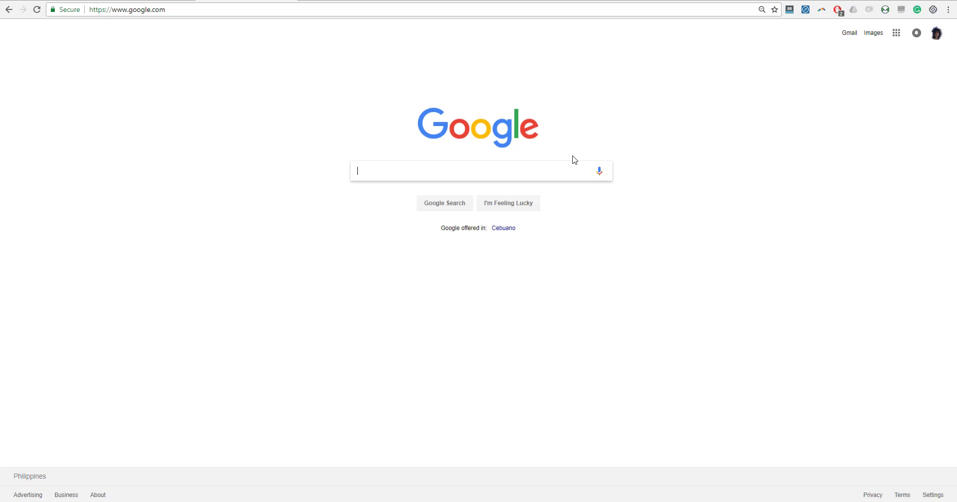
text(marketing )
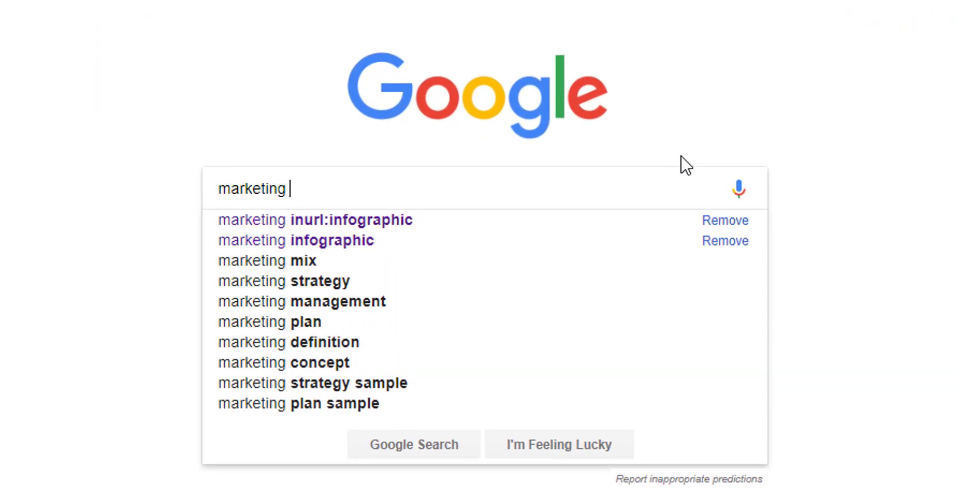
text(inurl:"G)
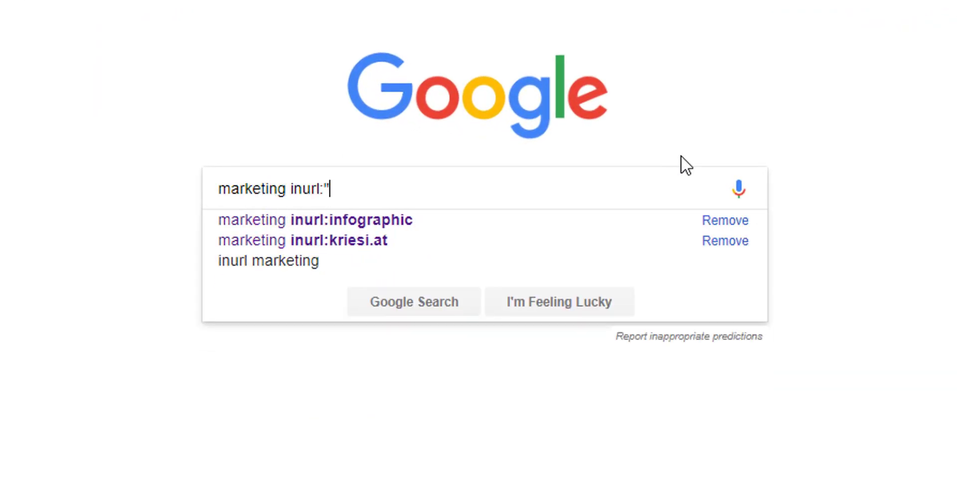
key(BackSpace)
text(write)
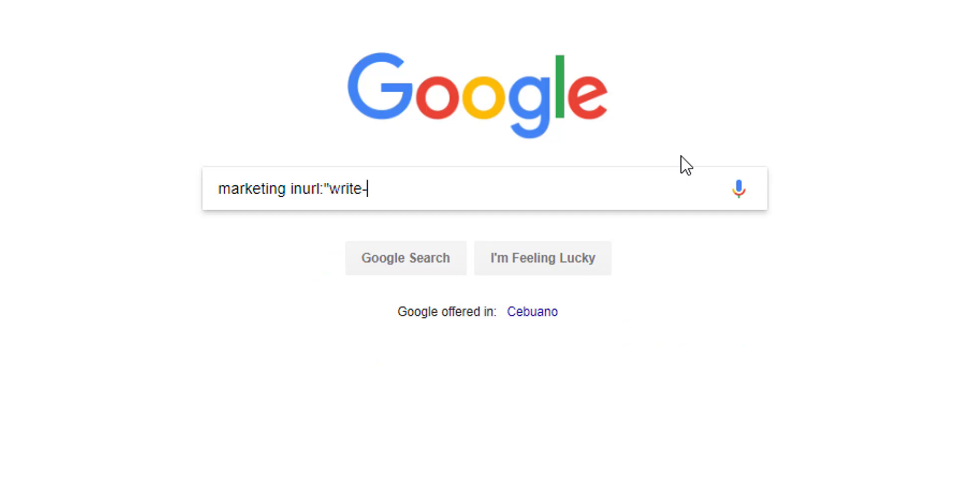
text( for us")
key(Return)
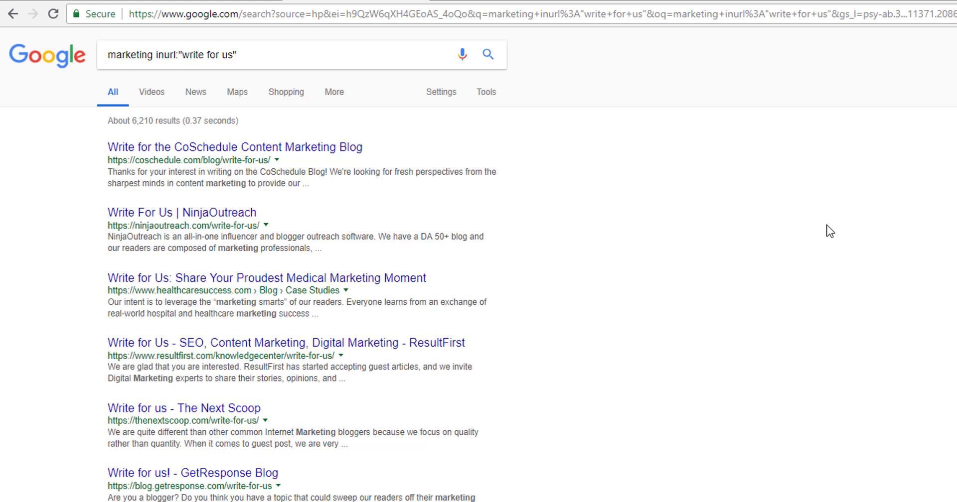
Look through the "write for us" search results, checking the URL and description of the NinjaOutreach entry
mouse_move(107, 236)
mouse_down()
mouse_move(384, 247)
mouse_move(55, 239)
mouse_move(105, 238)
mouse_move(106, 228)
mouse_move(336, 250)
mouse_move(108, 226)
mouse_up()
click(340, 243)
click(109, 239)
click(339, 248)
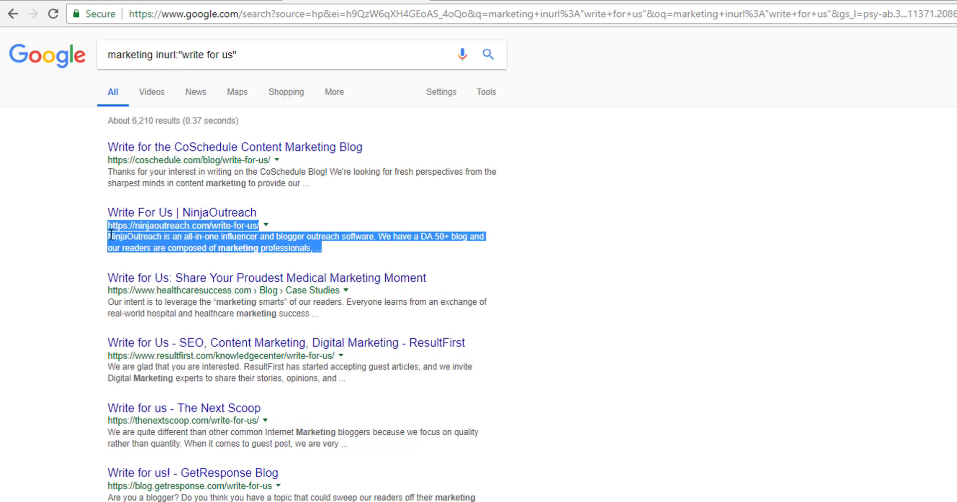
click(110, 236)
scroll(335, 259, down, 20)
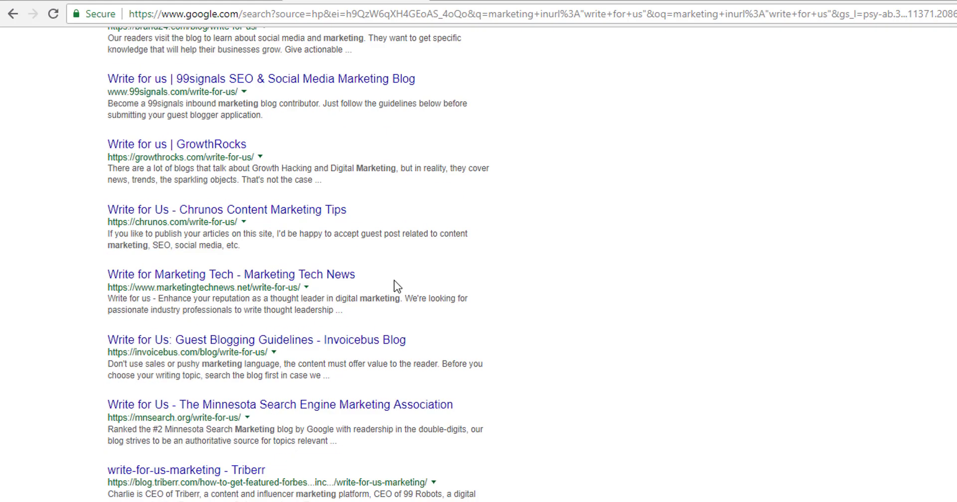
scroll(399, 282, down, 5)
scroll(399, 280, up, 20)
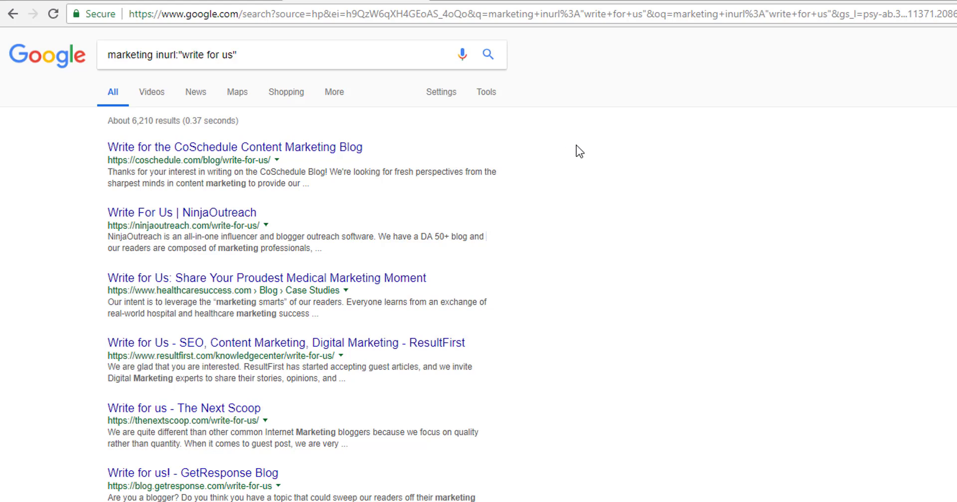
Load the search result links into the Ninja Outreach extension and review the loaded prospects and available lists
right_click(633, 184)
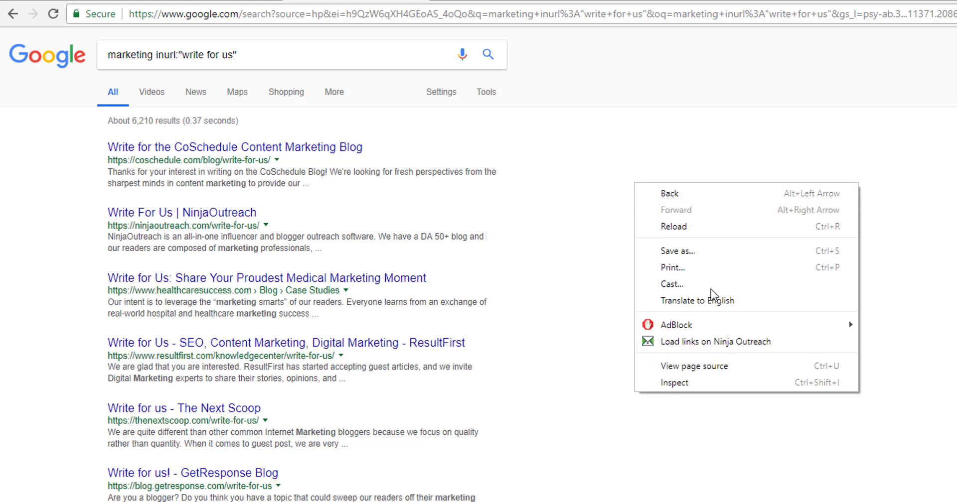
click(753, 344)
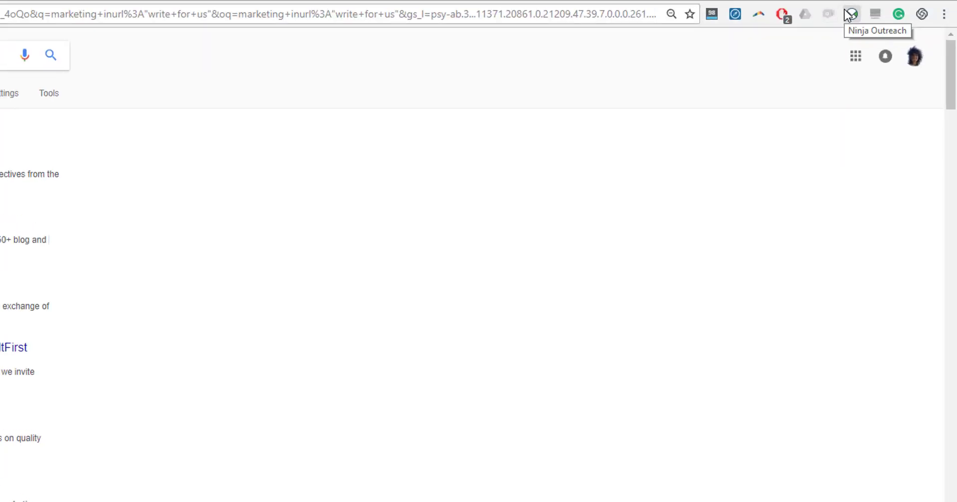
click(847, 15)
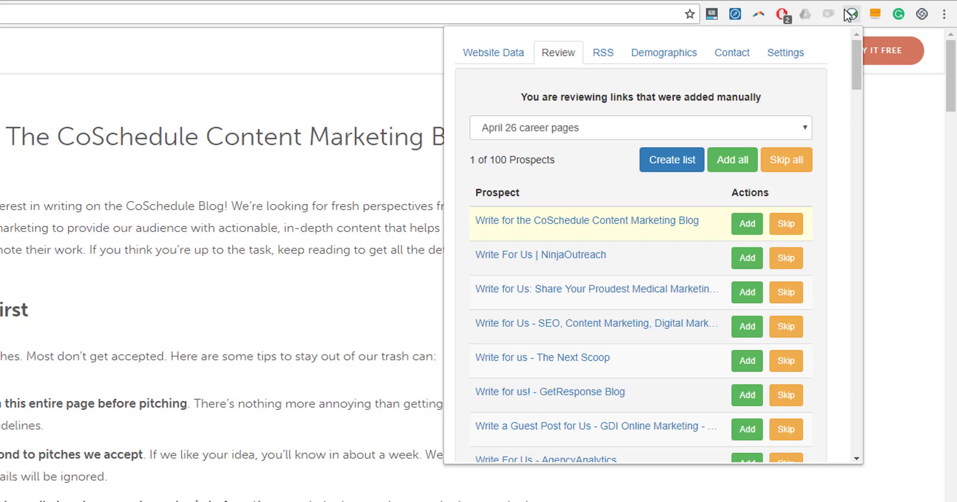
click(696, 122)
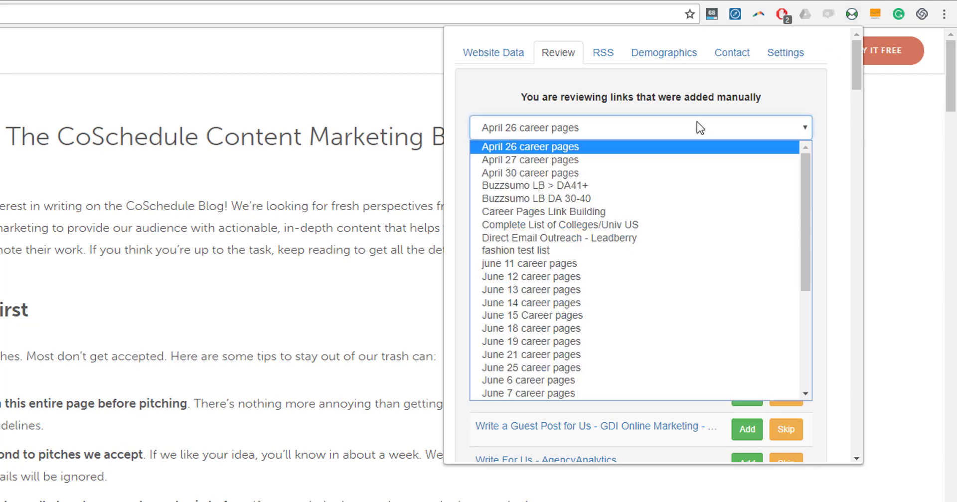
click(697, 121)
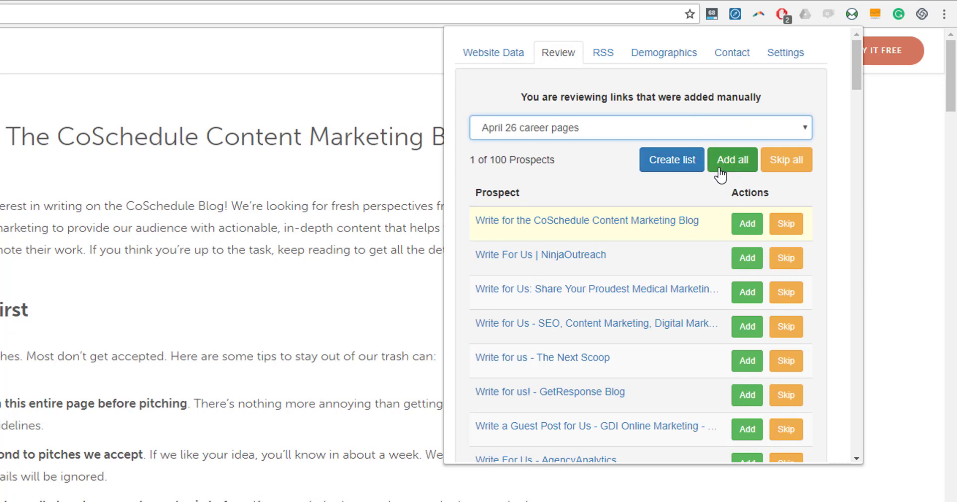
scroll(626, 233, down, 15)
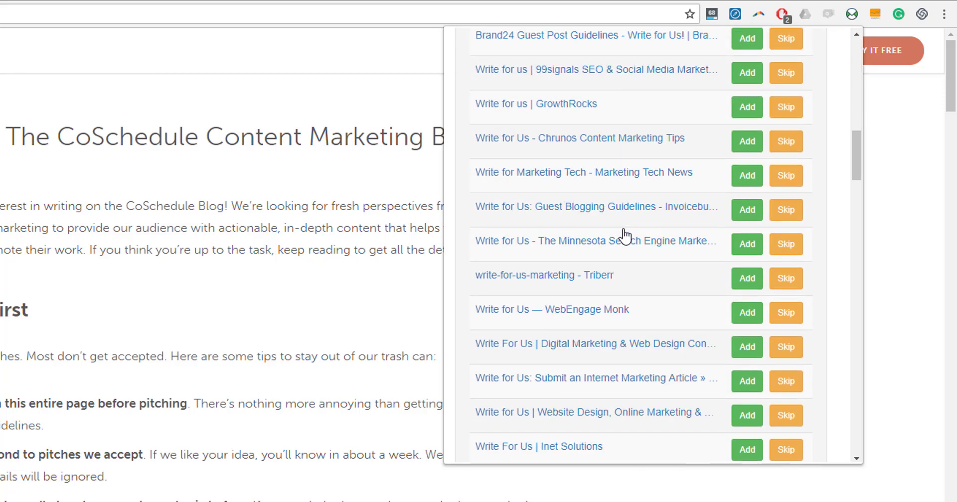
scroll(626, 233, up, 15)
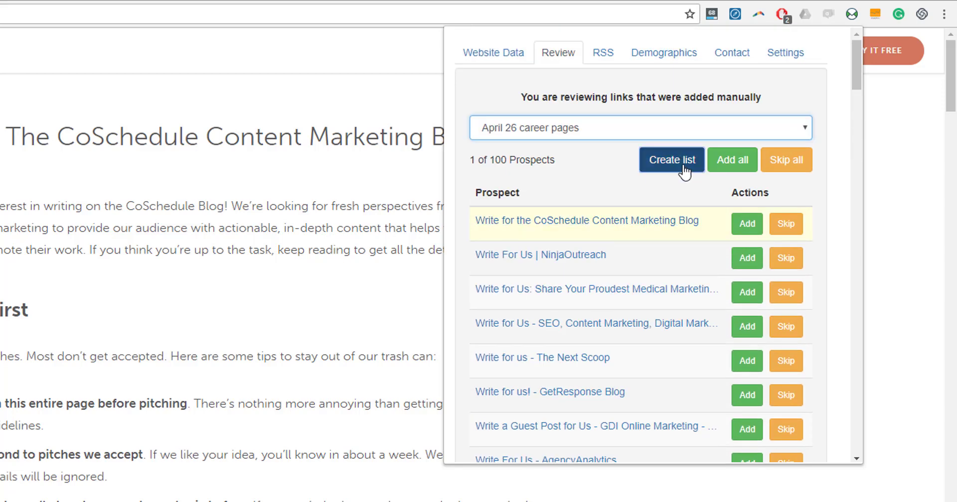
Create a new prospect list named "Guest post list (Google)" in the extension
click(685, 171)
click(592, 192)
text(Gue)
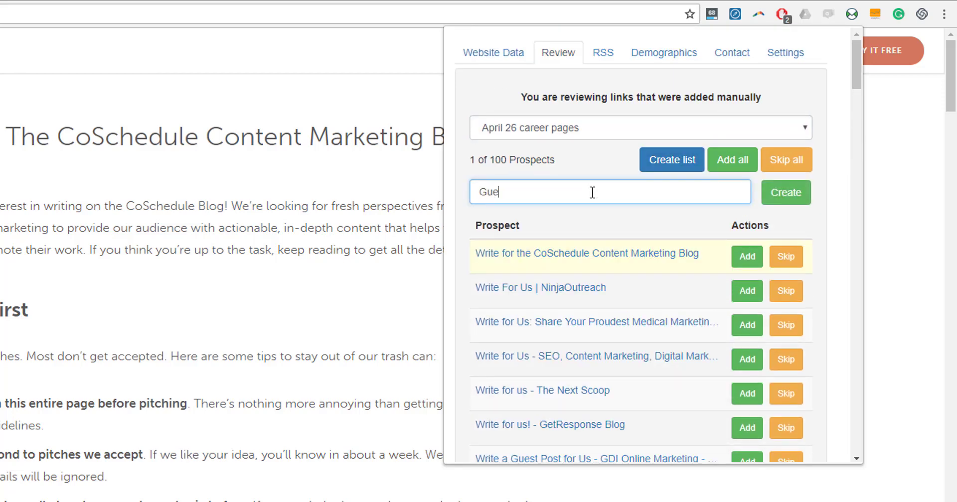
text(st post list (Google))
click(787, 199)
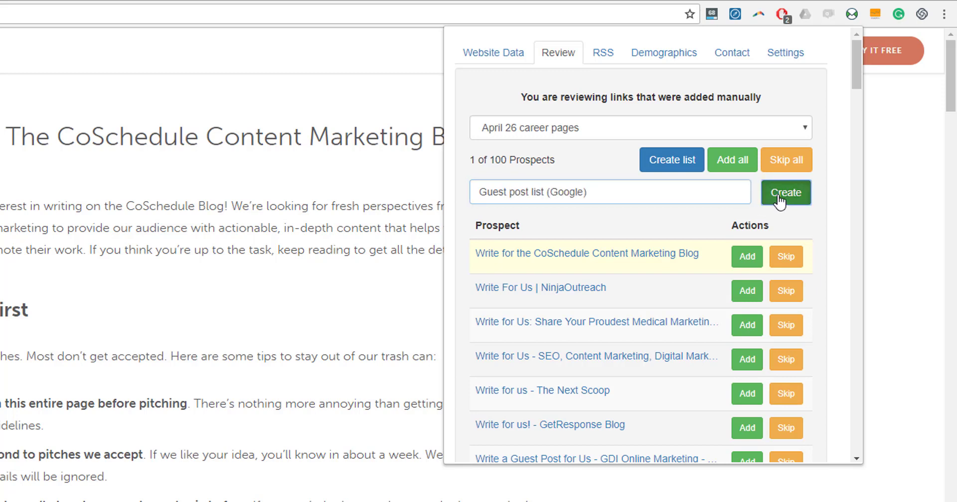
Add all the loaded prospects to the list and read the import notice
click(725, 167)
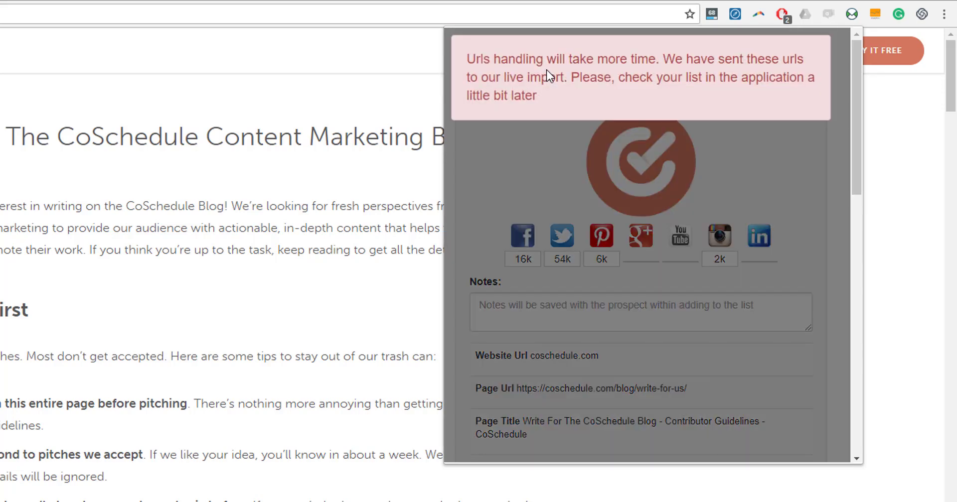
drag(464, 50, 561, 104)
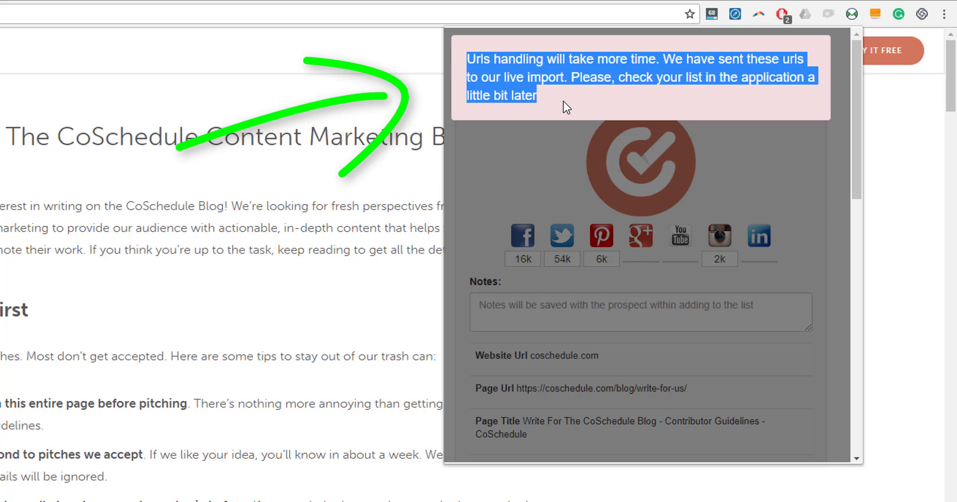
click(564, 100)
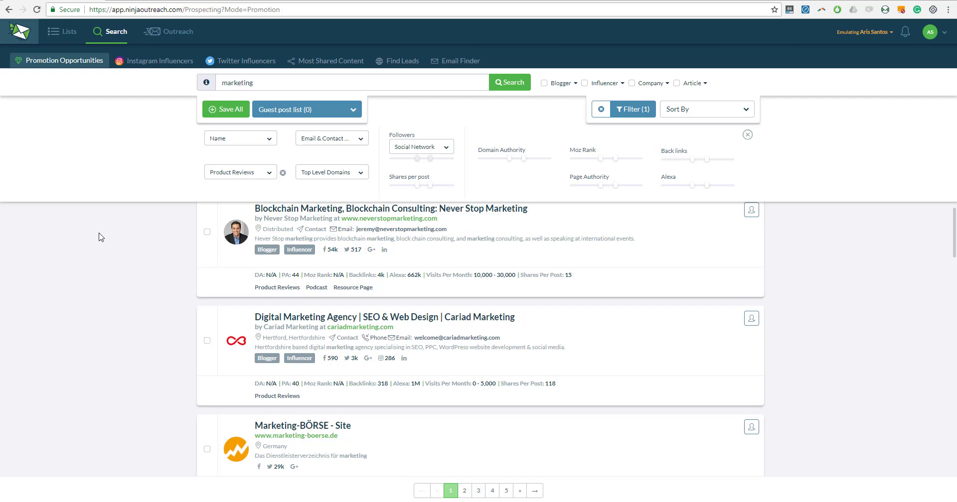
Search Google in a new tab for marketing inurl:"product review" and skim the results
key(ctrl+t)
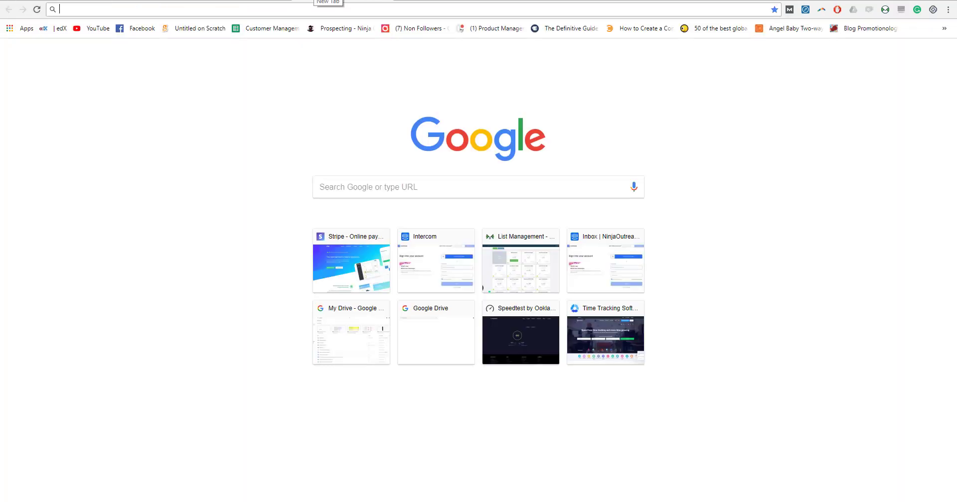
text(marketing inurl:"product review")
key(Return)
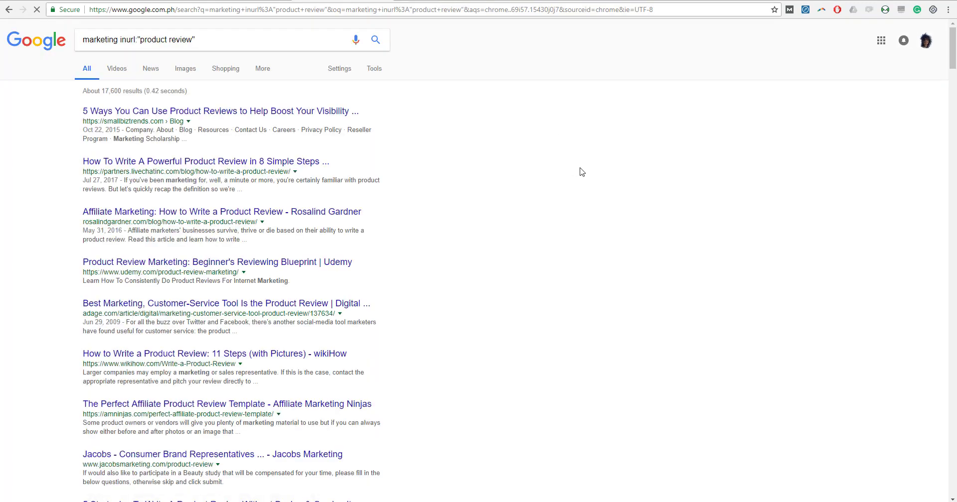
right_click(580, 169)
mouse_move(650, 268)
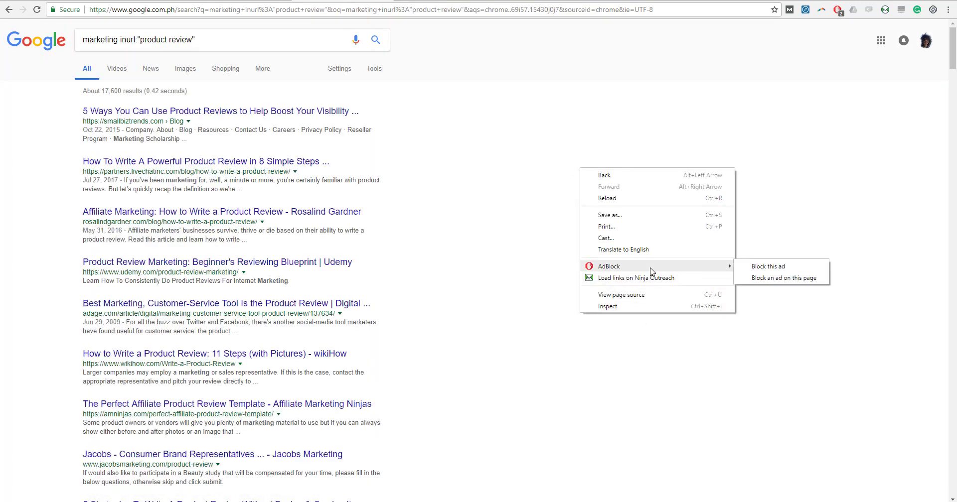
click(521, 165)
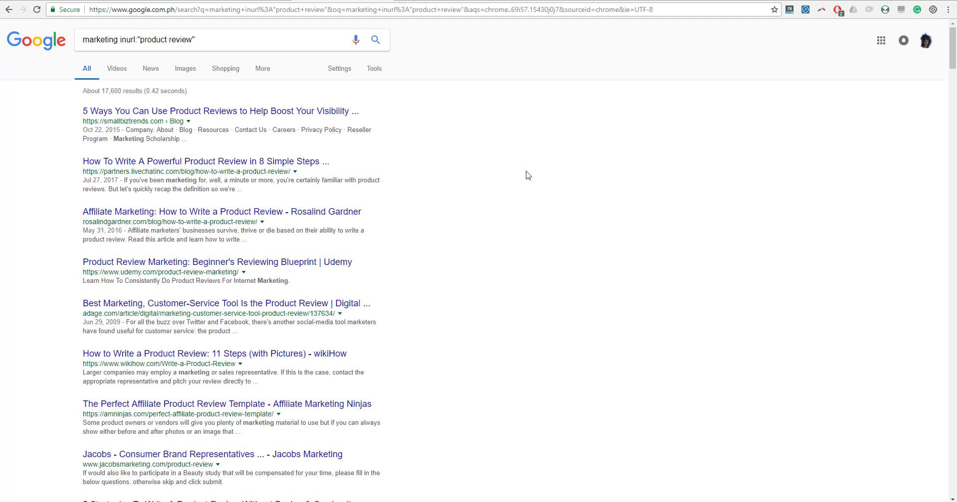
scroll(534, 194, down, 7)
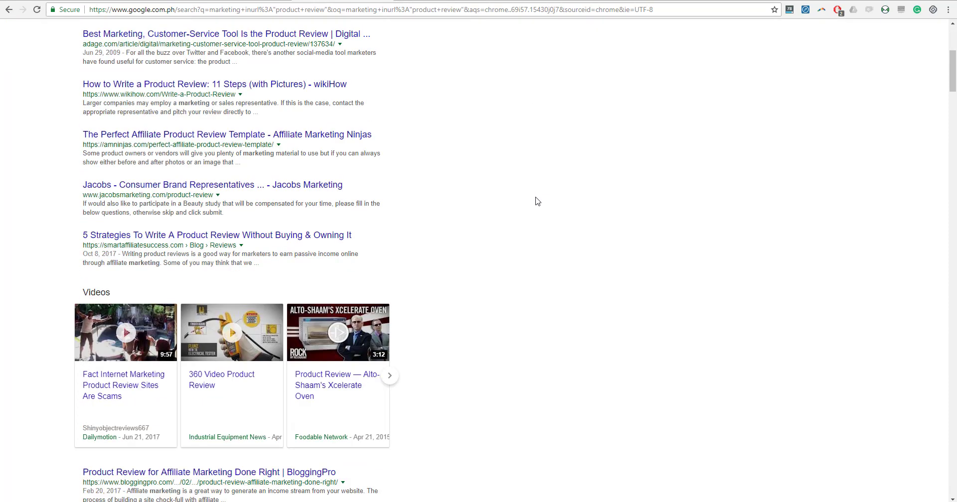
scroll(535, 200, up, 7)
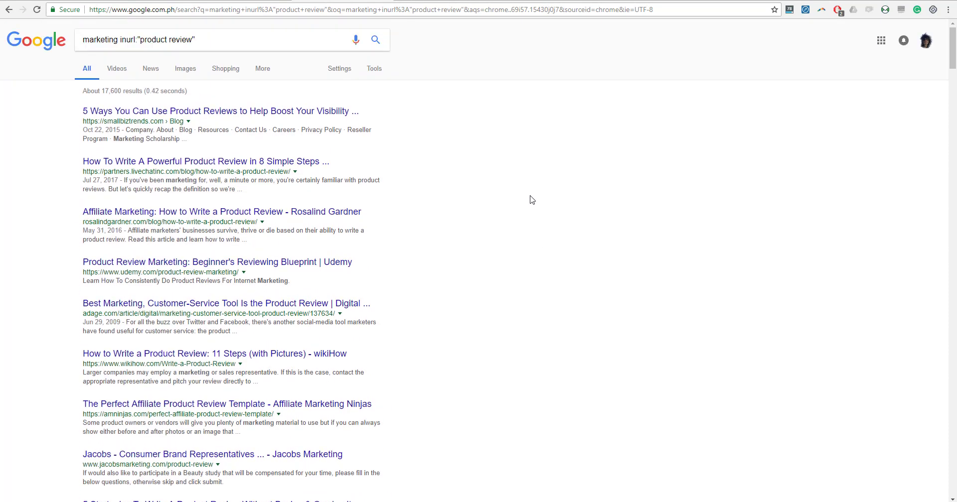
Change the quoted search phrase to "sponsored post", run the search and look over the results
click(139, 39)
double_click(141, 40)
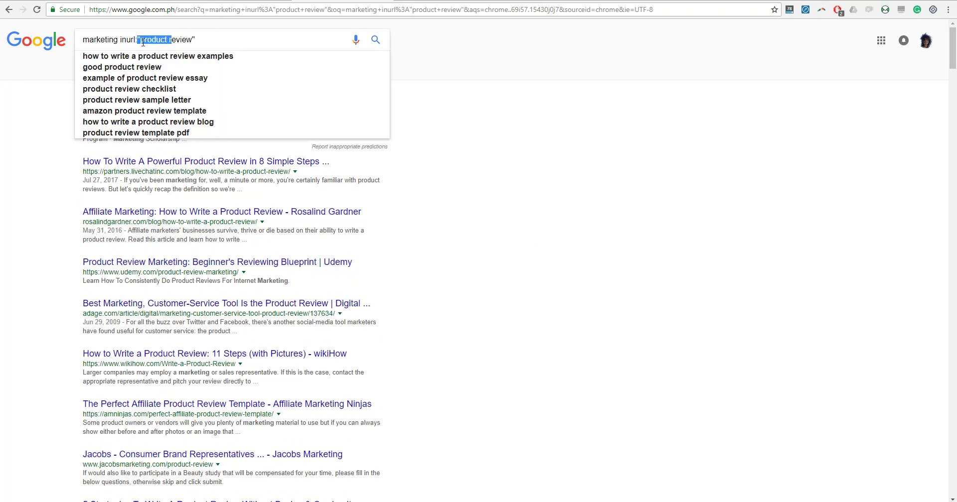
click(140, 40)
drag(141, 40, 262, 46)
text(sponsor)
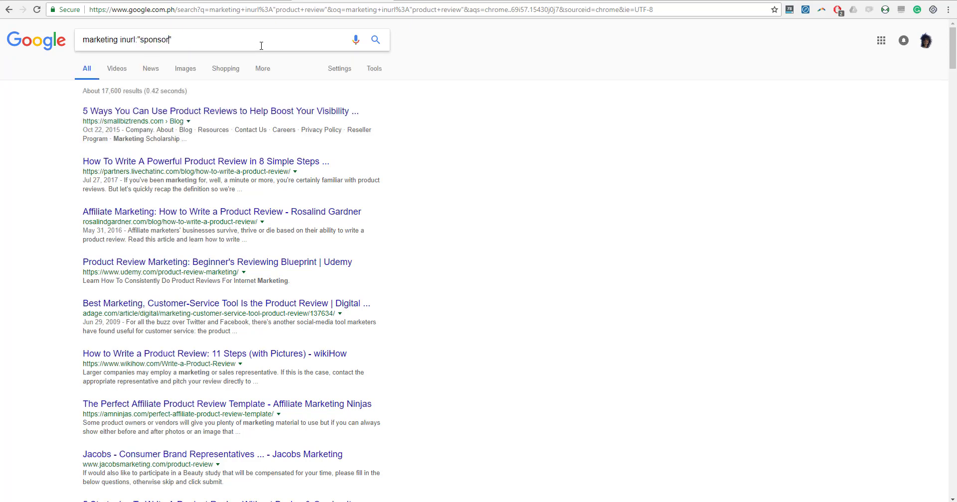
text(ed post)
key(Return)
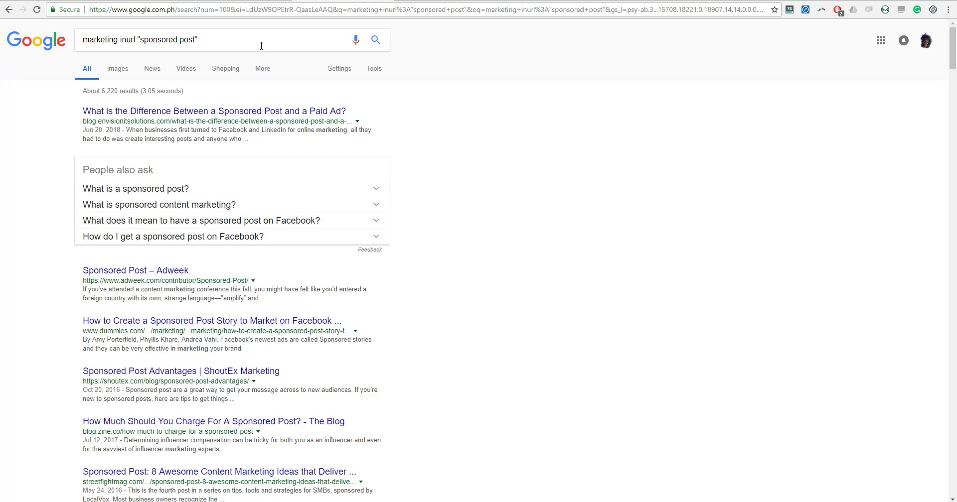
scroll(261, 45, down, 8)
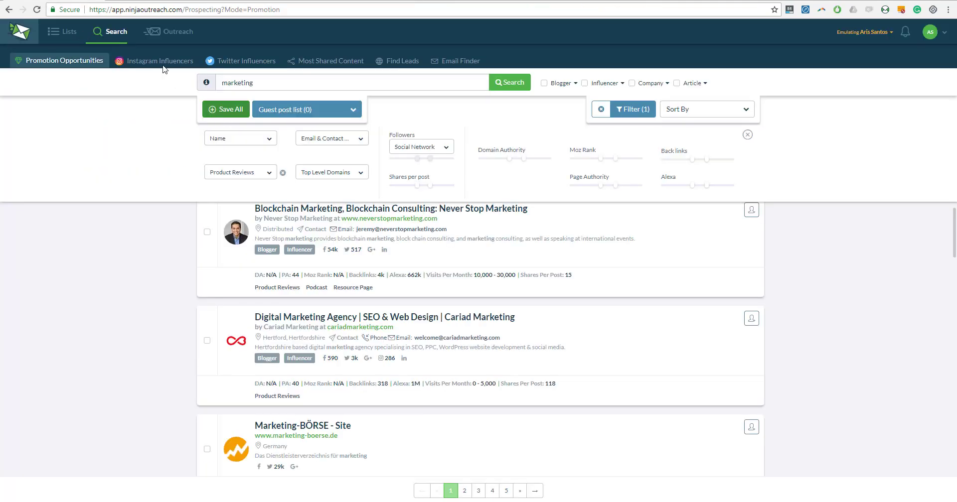
Switch to NinjaOutreach, open the outreach templates, and start a new template with its custom field choices shown
mouse_move(162, 43)
click(170, 58)
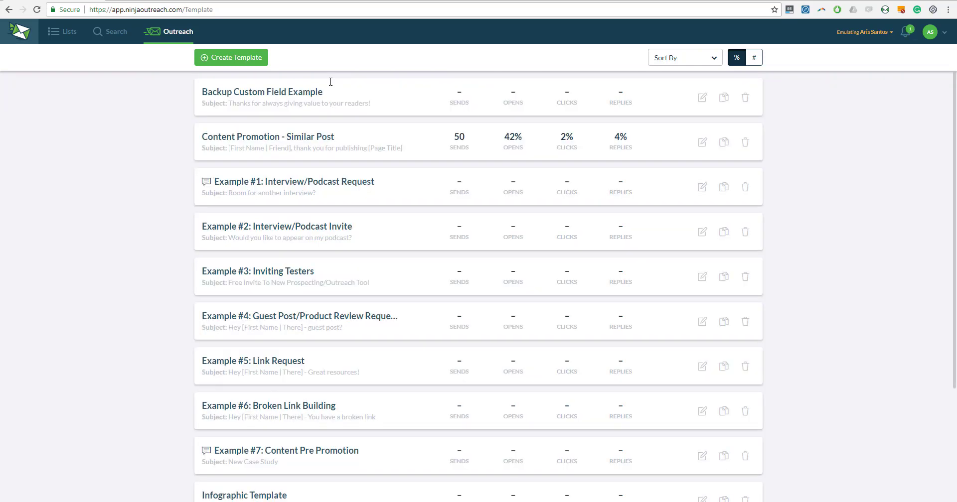
click(176, 36)
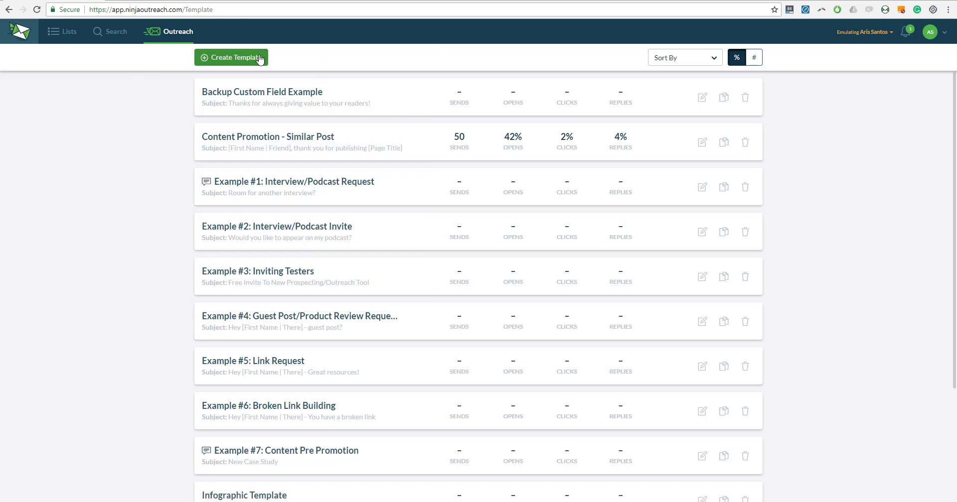
click(254, 58)
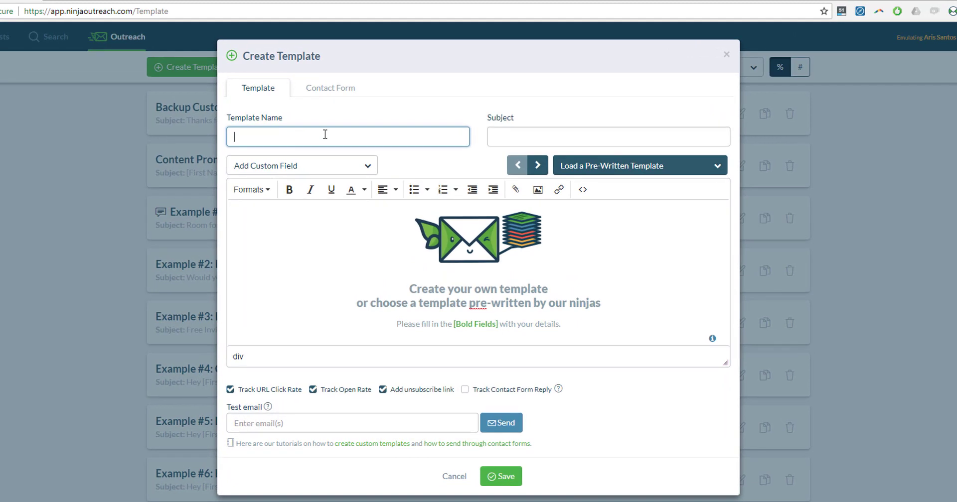
click(317, 169)
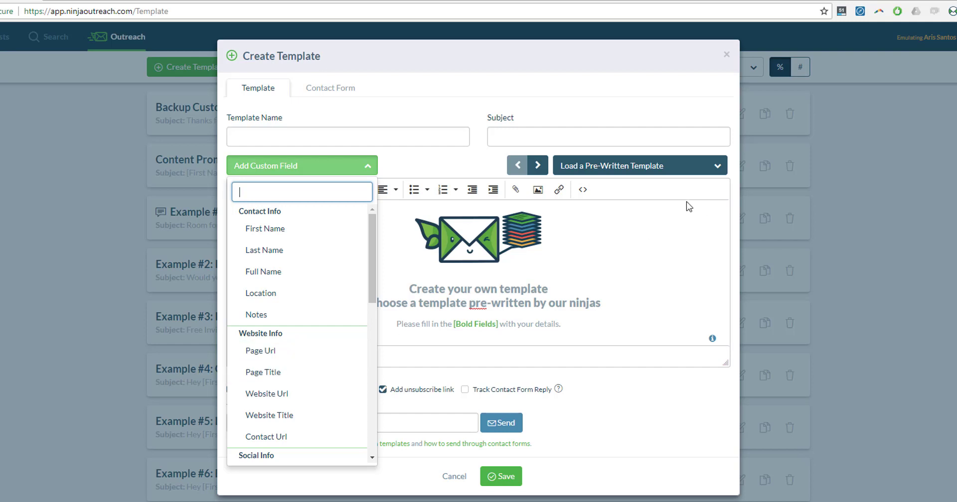
Load the pre-written template "Example #4: Guest Post/Product Review Request" into the new template
click(650, 218)
click(572, 136)
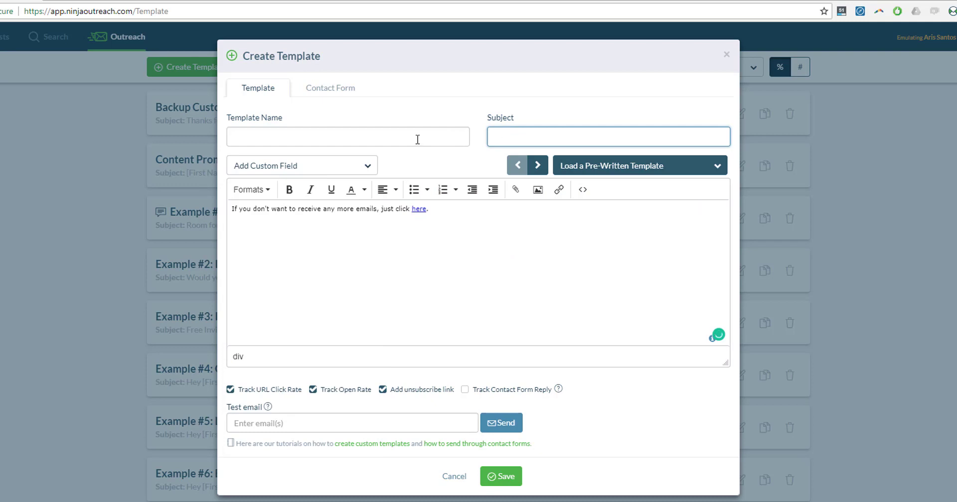
click(419, 136)
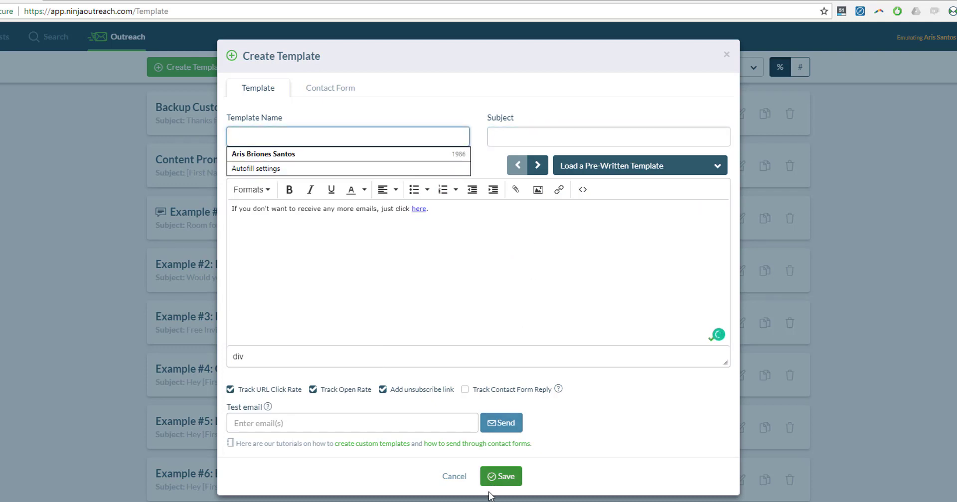
click(436, 262)
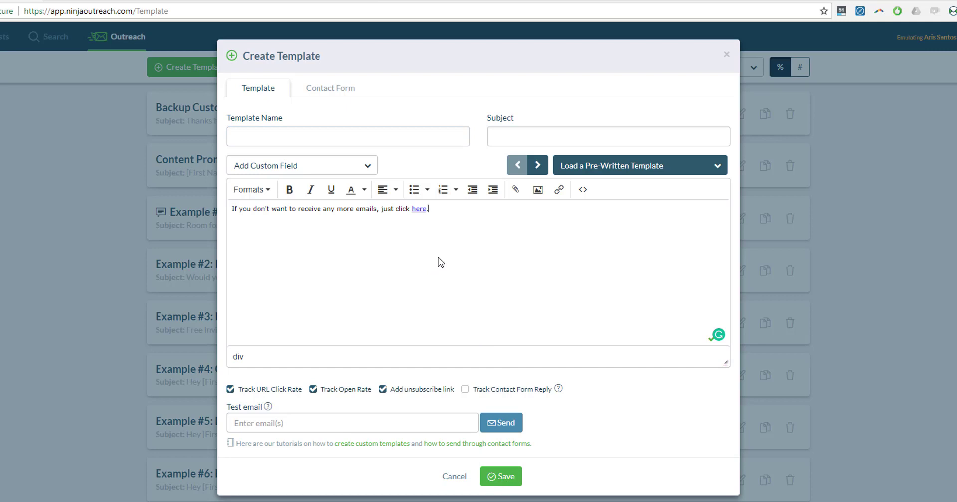
click(692, 166)
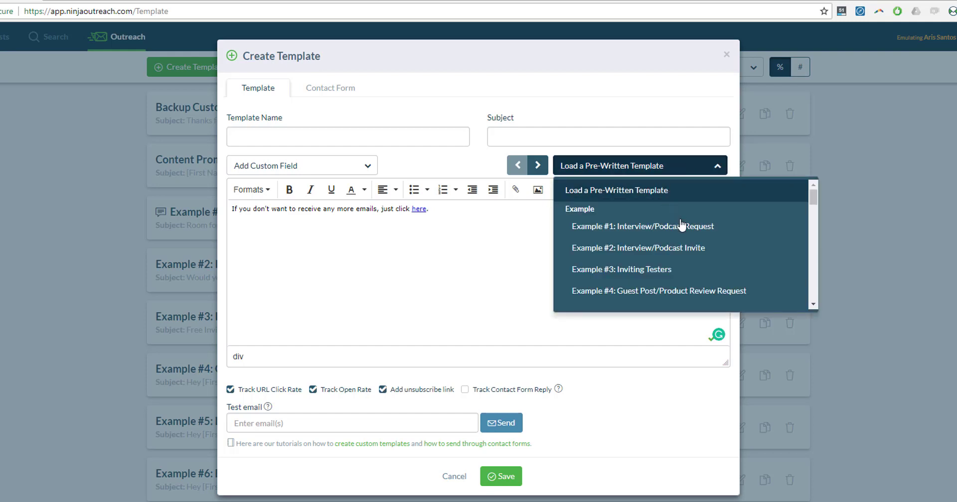
click(670, 297)
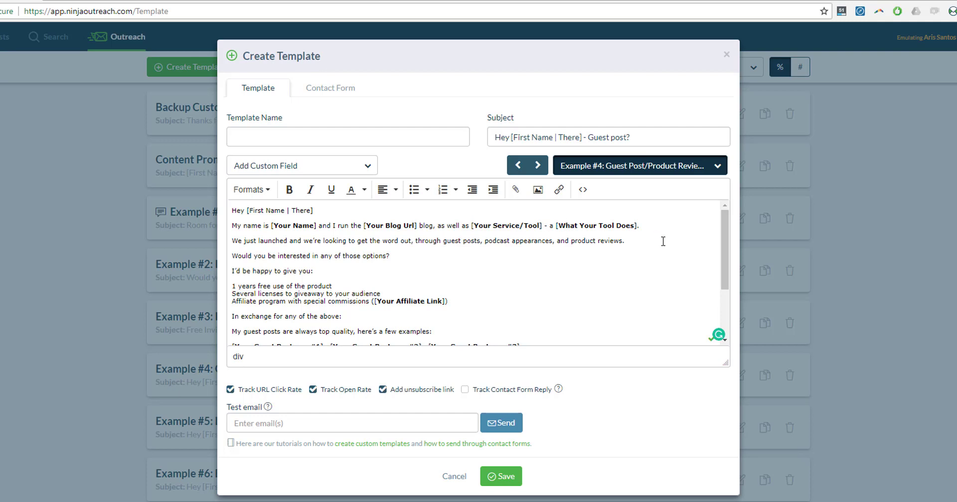
Read through the template's introduction, its question about interest, and the list of offered benefits
drag(626, 241, 232, 241)
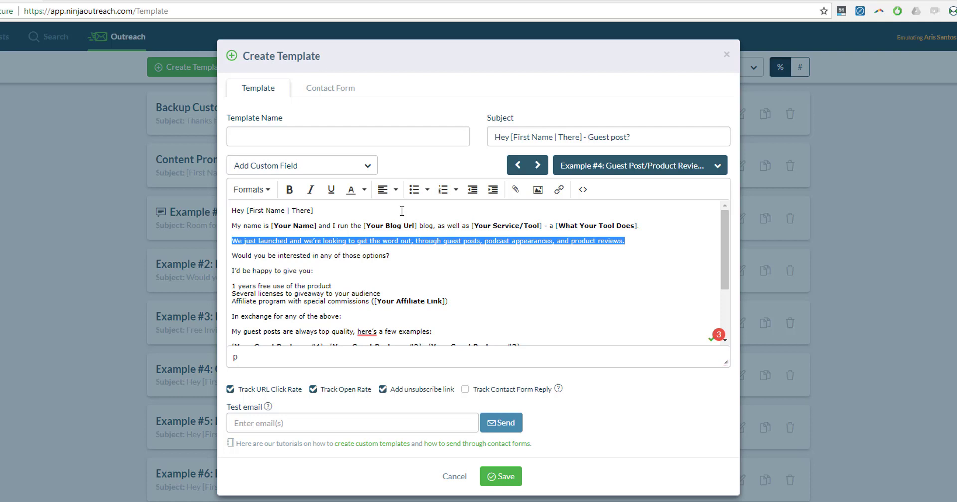
triple_click(238, 257)
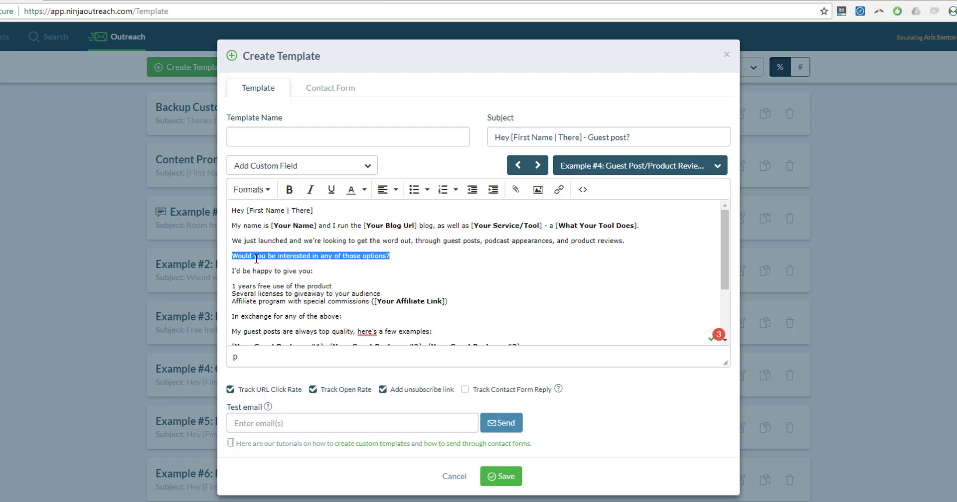
triple_click(244, 288)
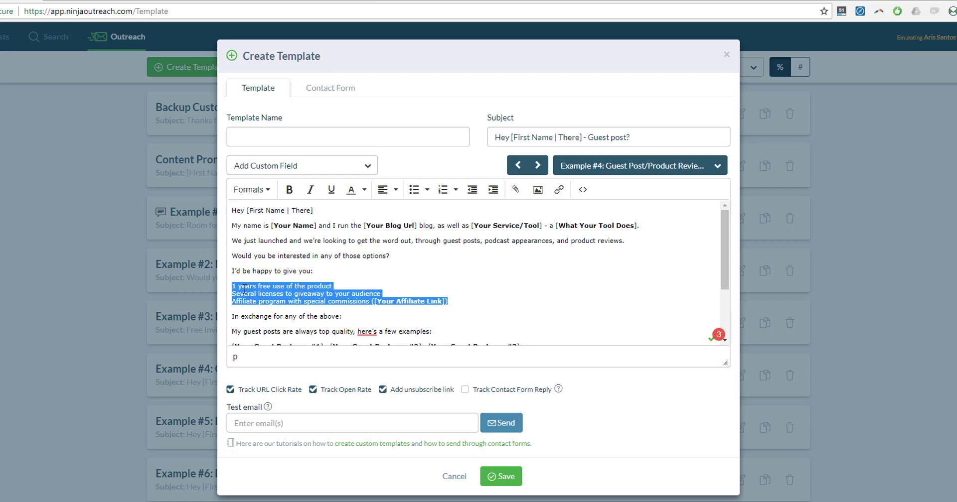
click(233, 244)
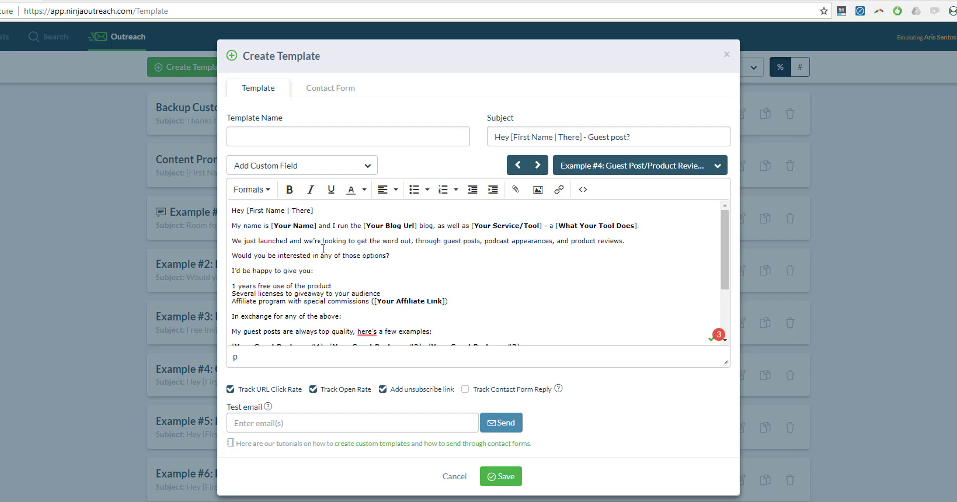
scroll(319, 258, down, 2)
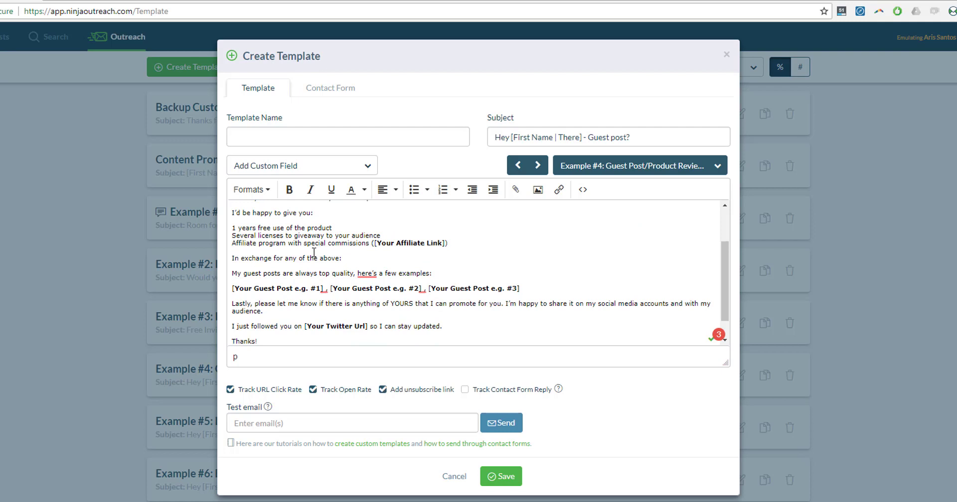
scroll(314, 253, up, 2)
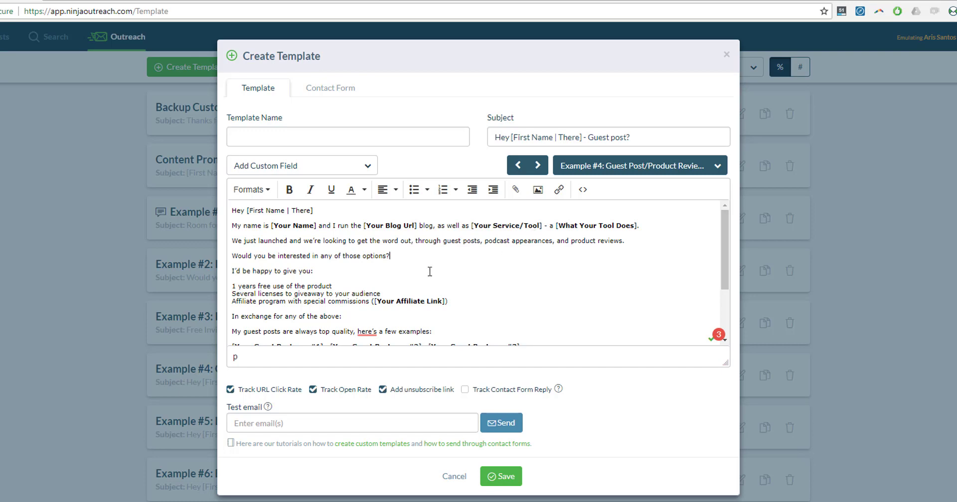
Examine the template's offers, guest post examples and closing lines, and close the new template without saving
scroll(429, 272, down, 3)
click(457, 300)
drag(456, 300, 233, 263)
click(233, 263)
click(478, 301)
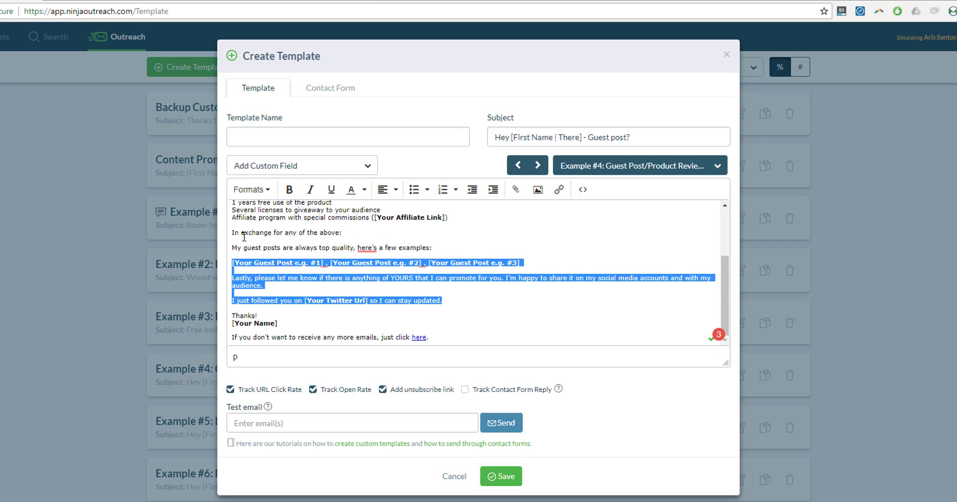
scroll(261, 268, up, 1)
click(233, 253)
drag(234, 253, 352, 283)
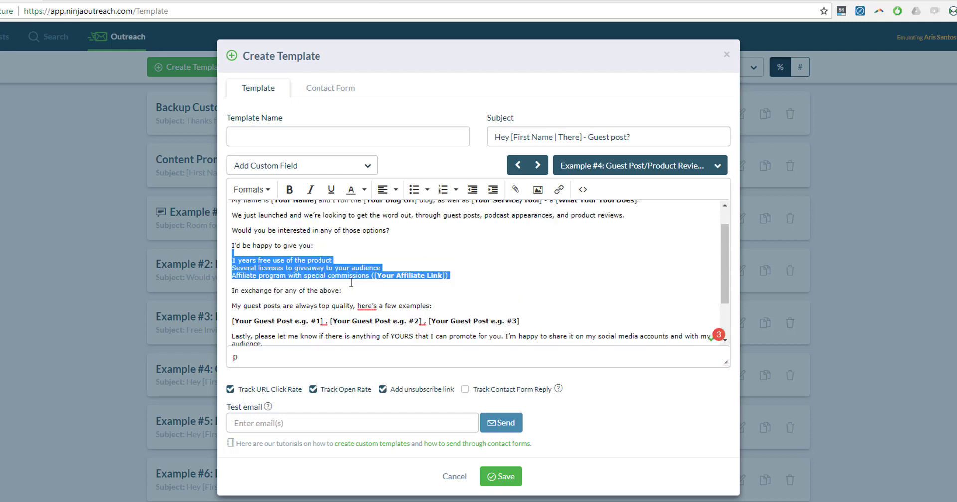
click(363, 299)
drag(443, 305, 244, 253)
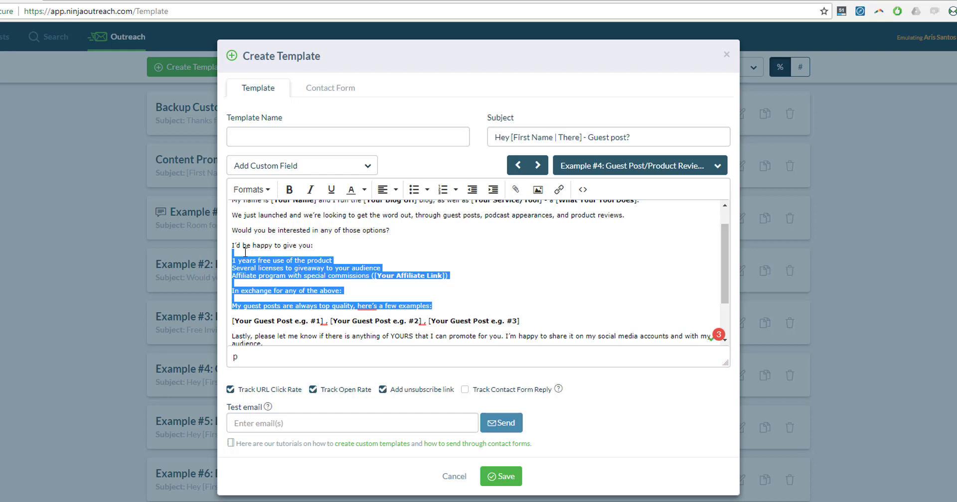
scroll(244, 252, down, 2)
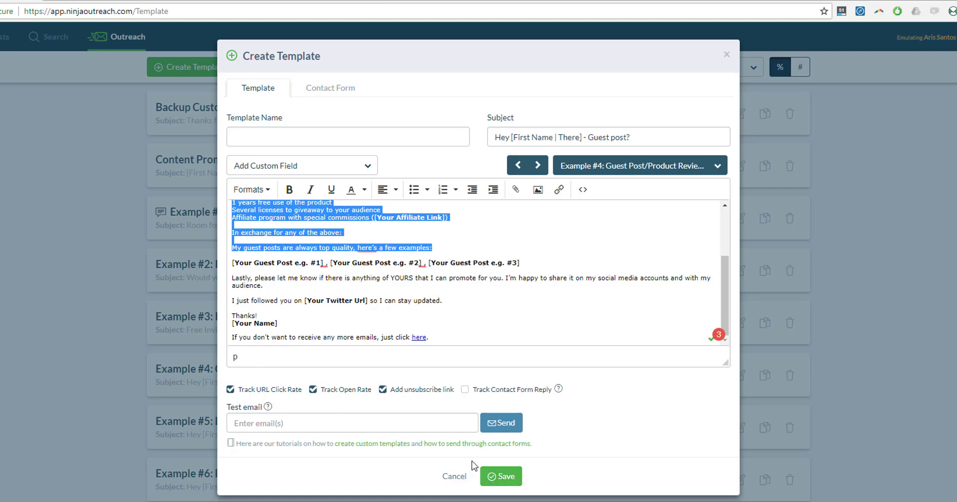
click(452, 476)
Open the Autosending campaigns and start scheduling a new campaign
mouse_move(109, 50)
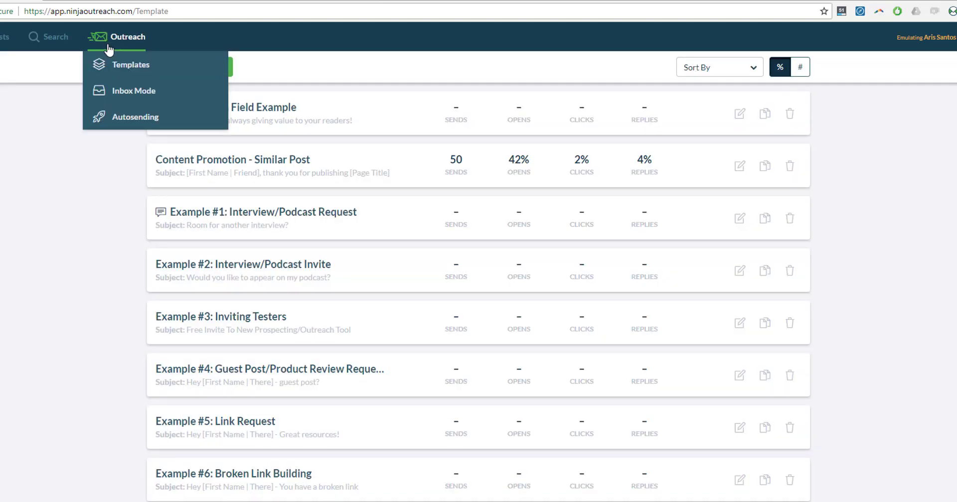
click(151, 120)
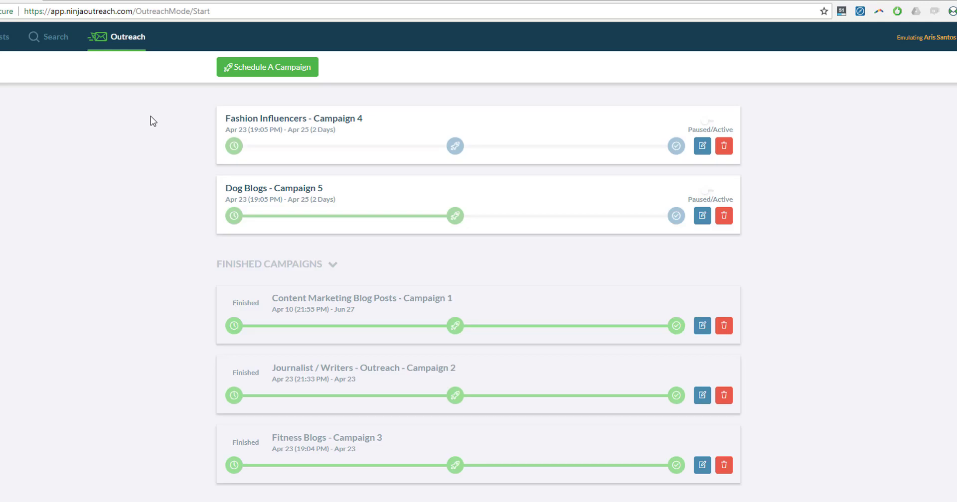
mouse_move(133, 37)
click(271, 72)
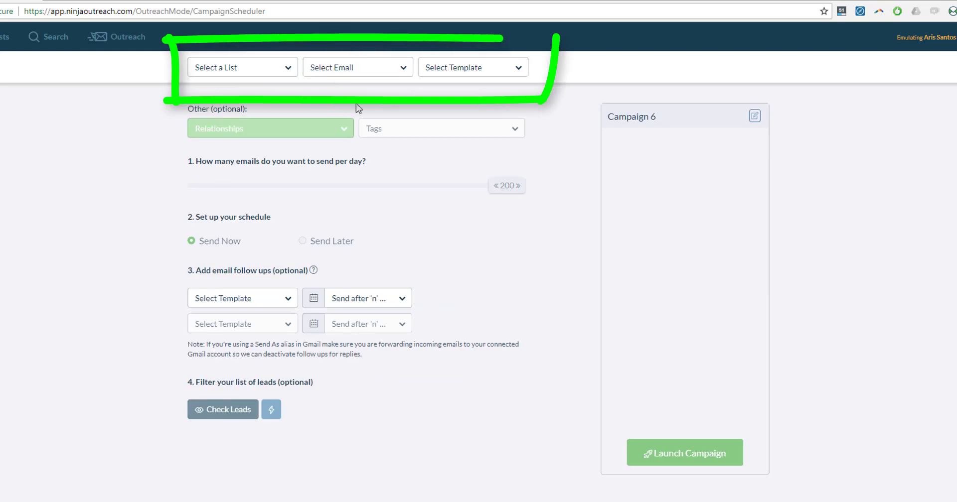
Set the campaign's list to Guest post list, choose the sender's email account, and use the "Example #4: Guest Post/Product Review Request" template
click(277, 72)
scroll(279, 155, down, 2)
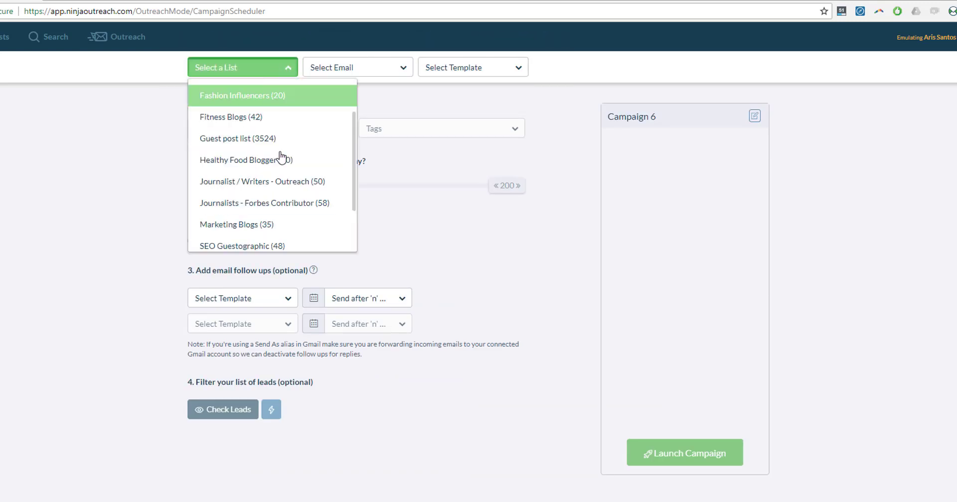
scroll(277, 154, up, 2)
scroll(279, 177, down, 2)
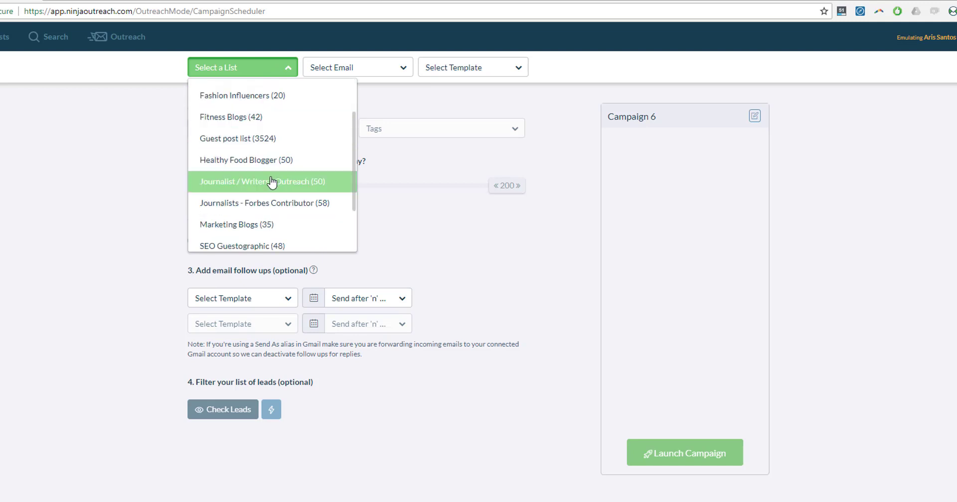
click(259, 133)
click(346, 70)
click(354, 103)
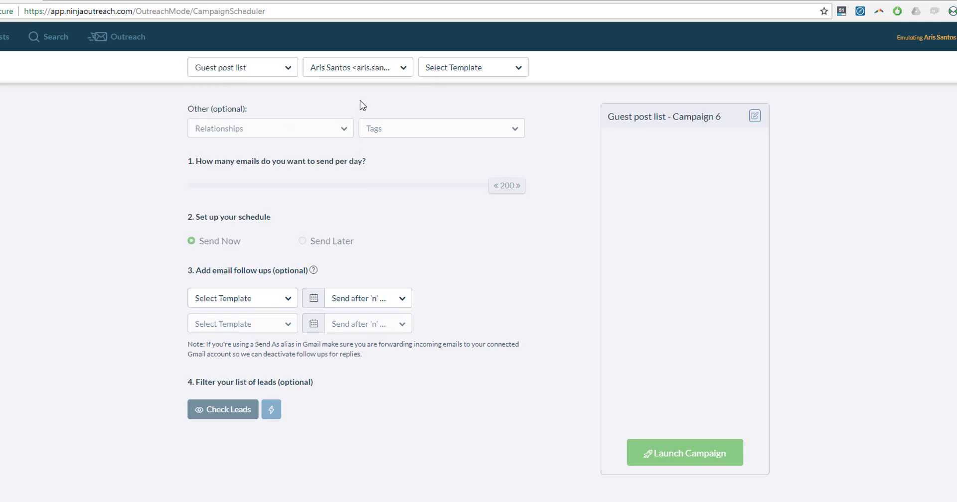
click(466, 70)
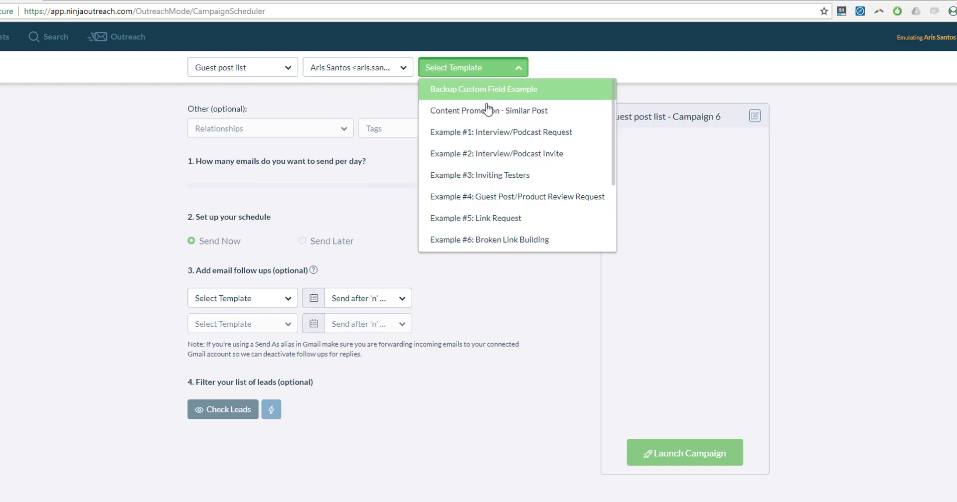
click(539, 197)
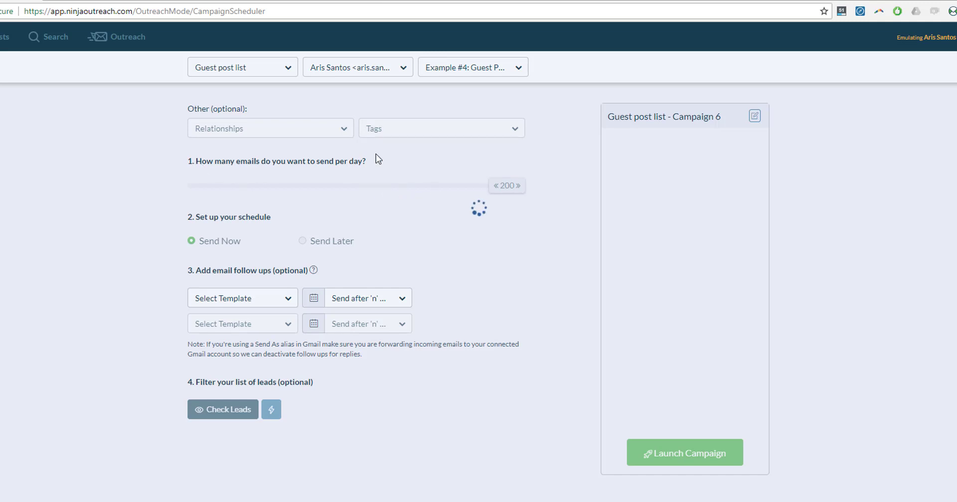
Limit sending to 50 emails per day and schedule it with Send Later, excluding Sunday, Monday and Saturday
mouse_move(261, 195)
mouse_down()
mouse_move(225, 191)
mouse_move(274, 196)
mouse_up()
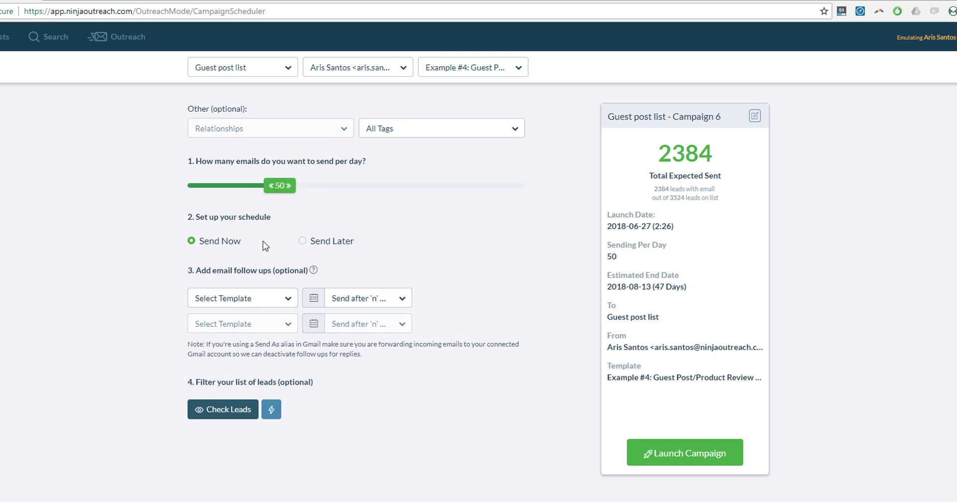
click(304, 243)
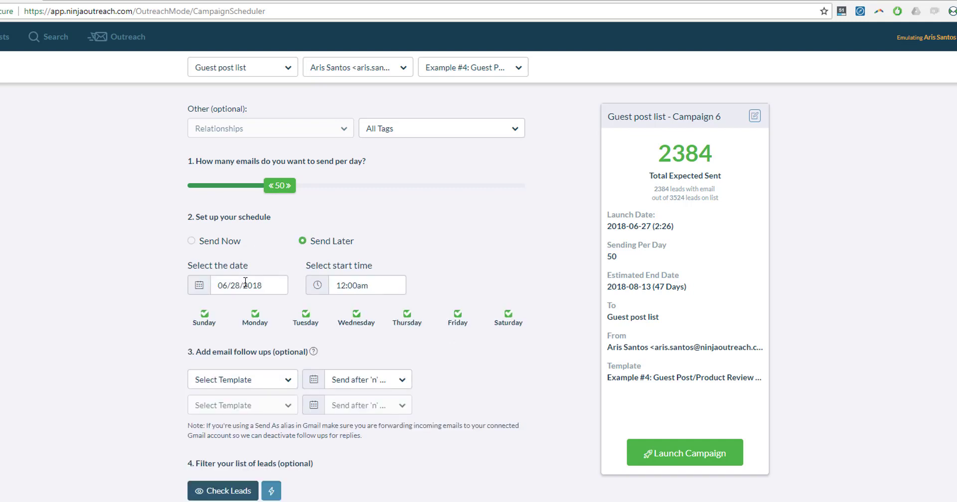
click(204, 314)
click(255, 314)
click(508, 314)
triple_click(207, 431)
click(313, 476)
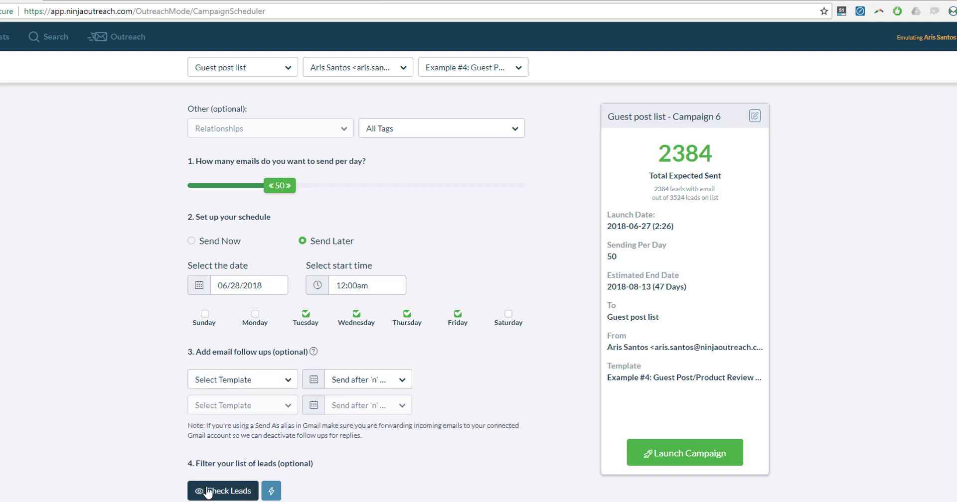
Look through the campaign's leads and the personalized email preview in Check Leads, and close the check
click(231, 496)
scroll(319, 324, down, 3)
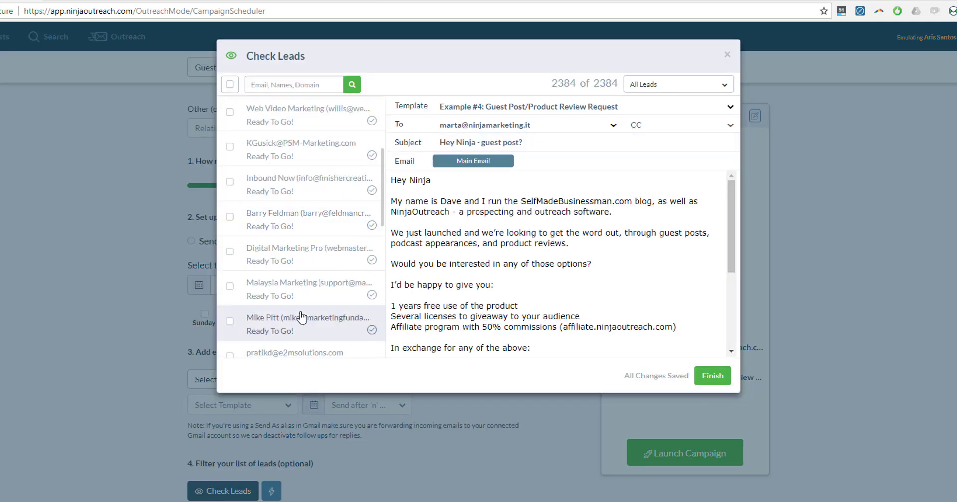
click(315, 294)
click(624, 472)
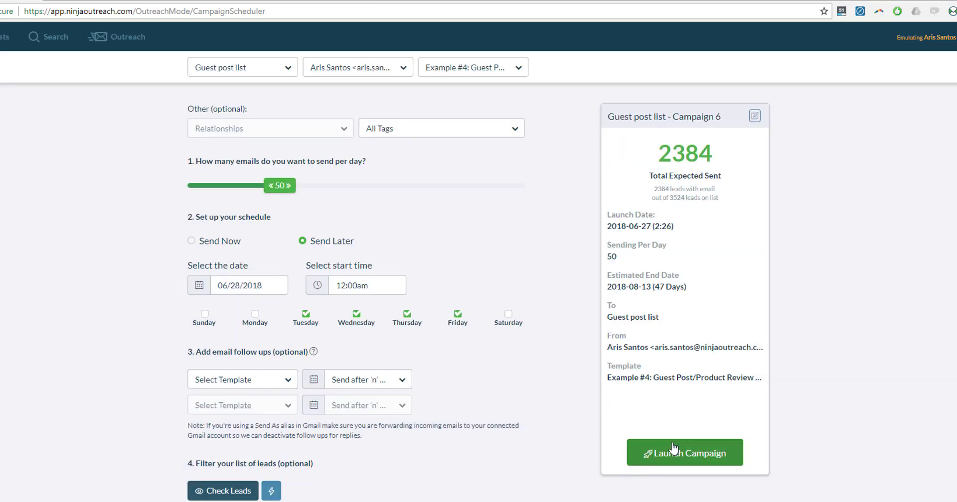
Review the total expected sent and the estimated end date in the campaign summary
mouse_move(656, 162)
mouse_down()
mouse_move(748, 155)
mouse_move(656, 158)
mouse_up()
click(738, 157)
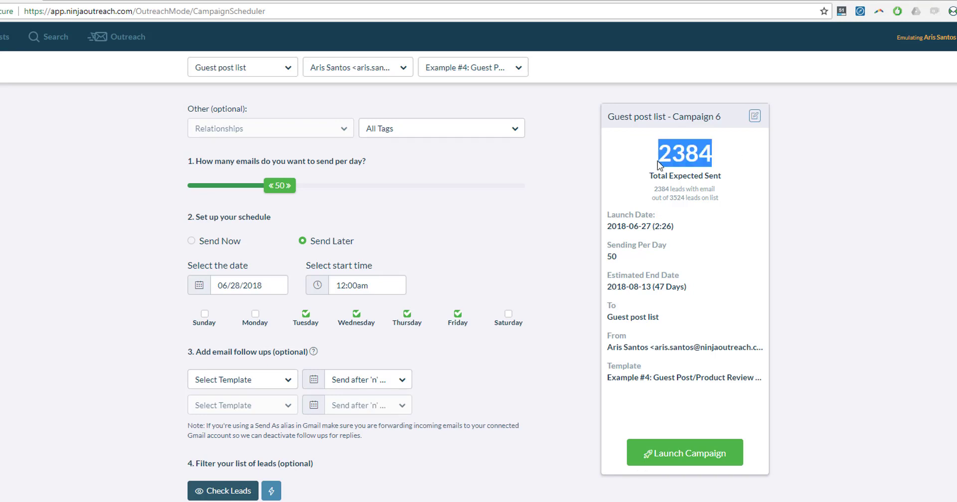
drag(630, 287, 711, 283)
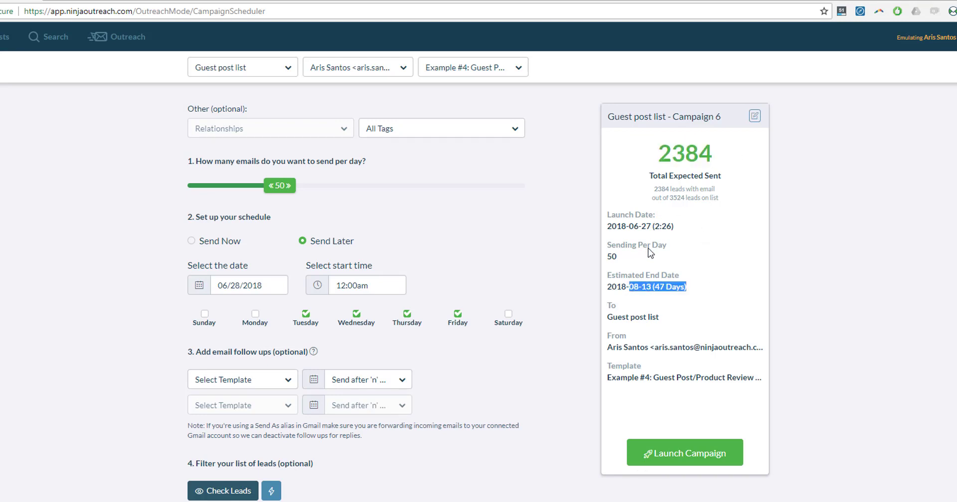
click(744, 251)
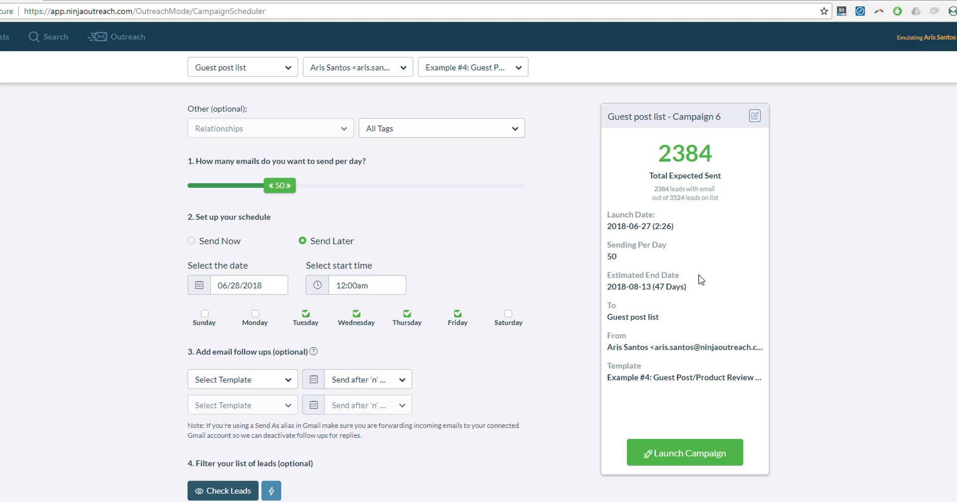
drag(654, 288, 700, 289)
click(700, 291)
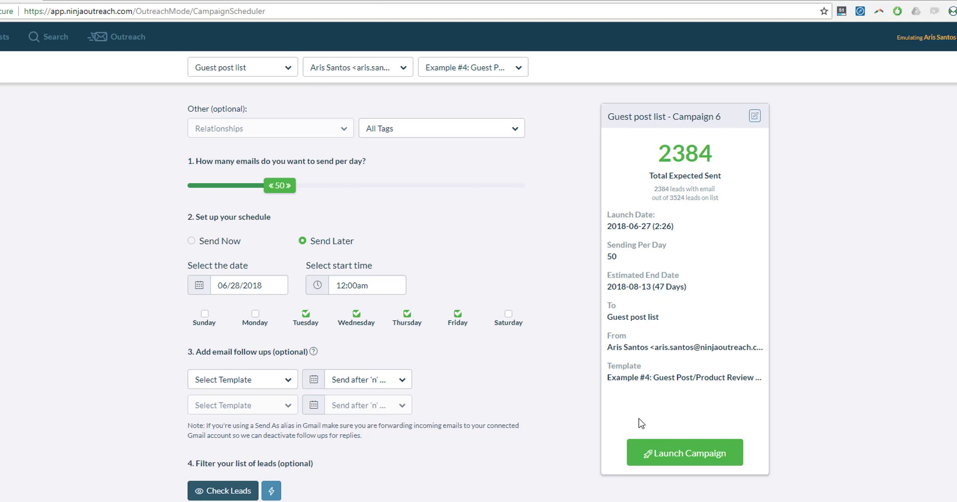